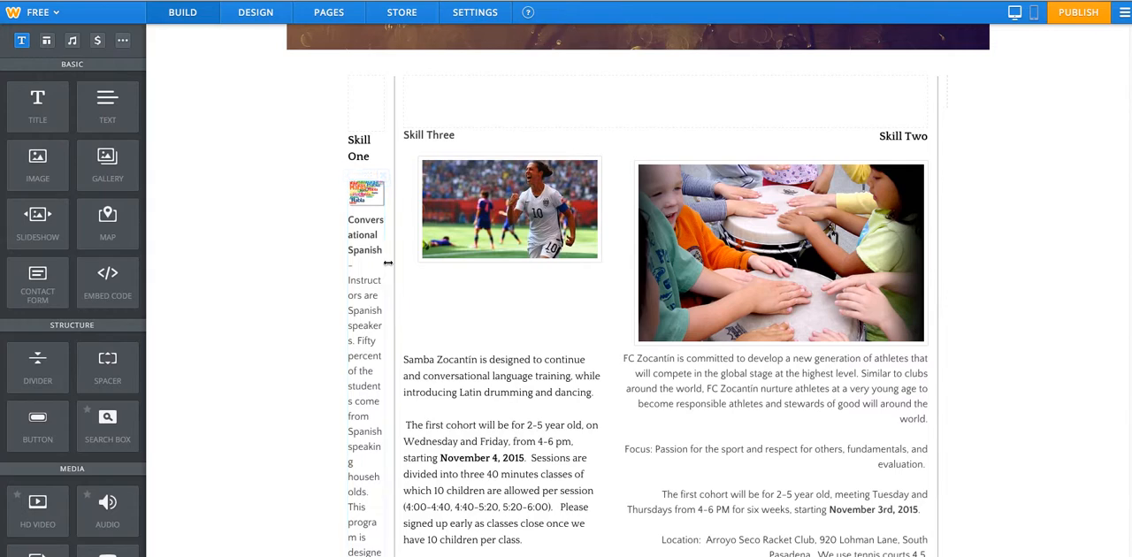
Widen the Skill One column slightly and adjust the divider between the Skill Three and Skill Two columns.
{"action": "left_click_drag", "start_coordinate": [394, 257], "coordinate": [399, 257]}
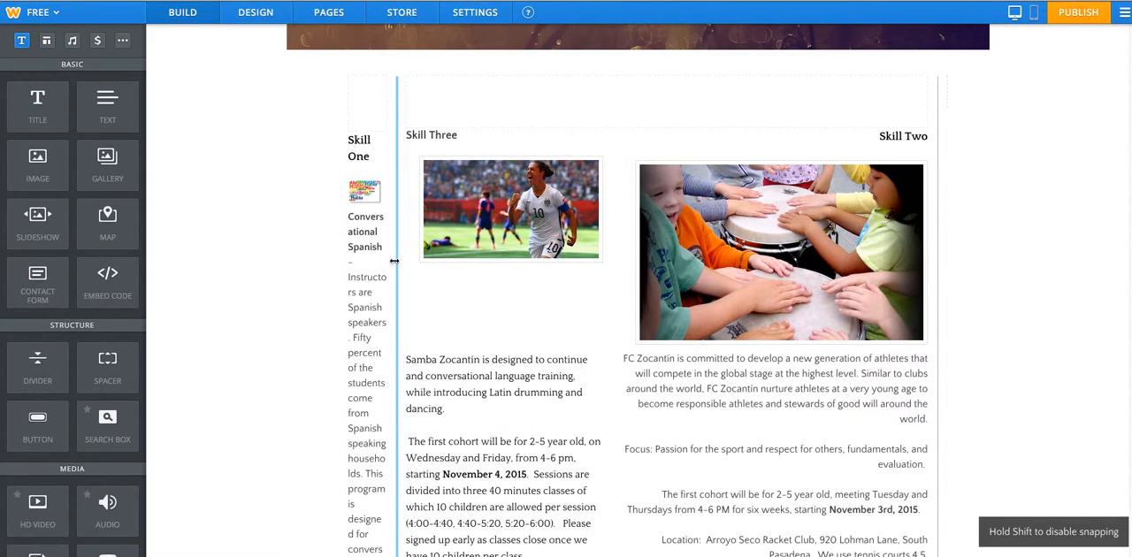
{"action": "left_click_drag", "start_coordinate": [628, 268], "coordinate": [619, 273]}
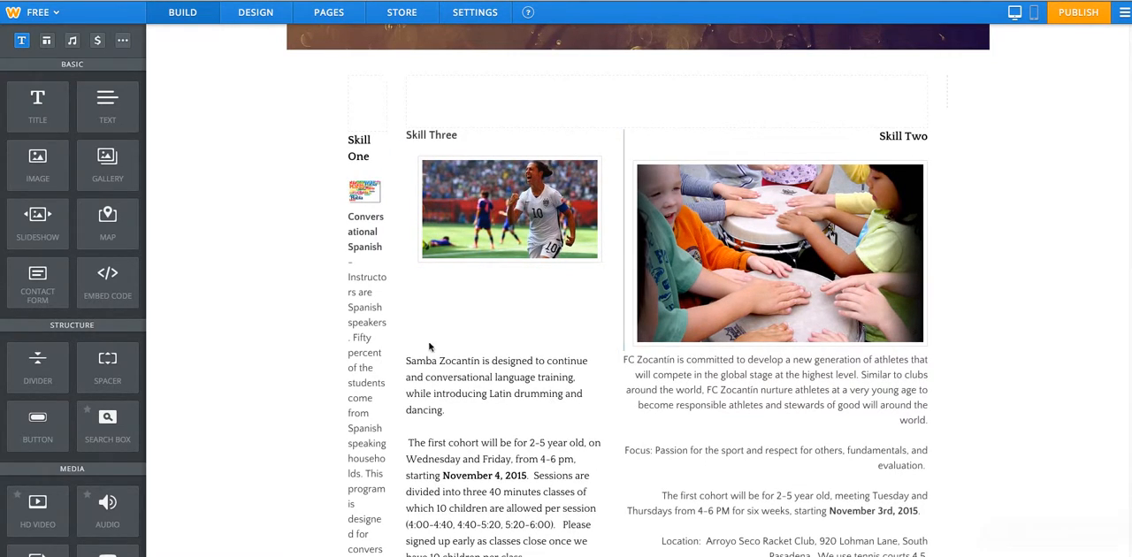
{"action": "mouse_move", "coordinate": [610, 408]}
{"action": "left_mouse_down"}
{"action": "mouse_move", "coordinate": [621, 408]}
{"action": "mouse_move", "coordinate": [612, 405]}
{"action": "left_mouse_up"}
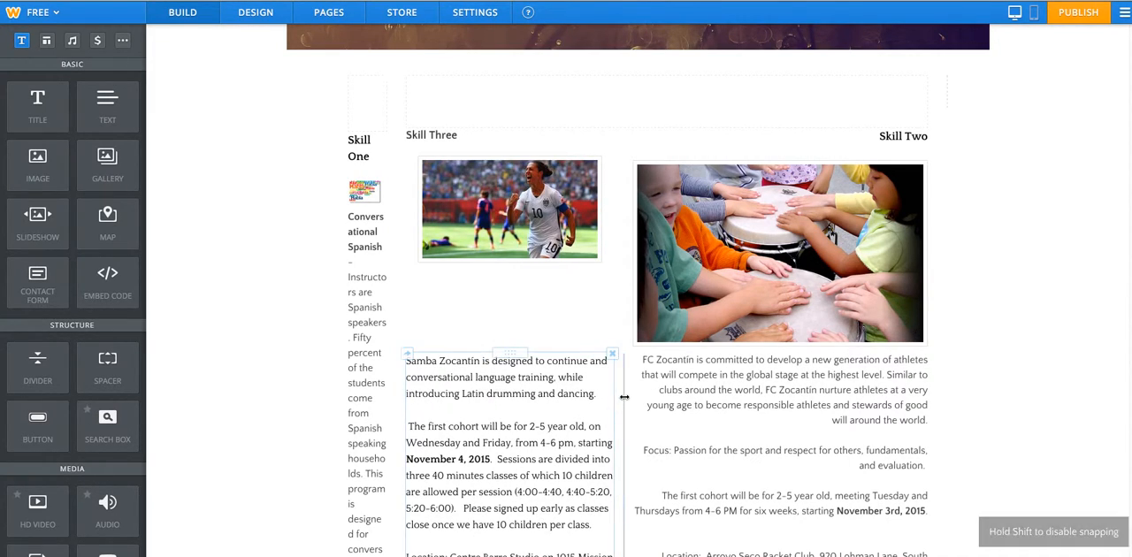
Set the spacing of the outer columns around the Skill One section to Large.
{"action": "right_click", "coordinate": [397, 283]}
{"action": "left_click", "coordinate": [397, 258]}
{"action": "left_click", "coordinate": [397, 258]}
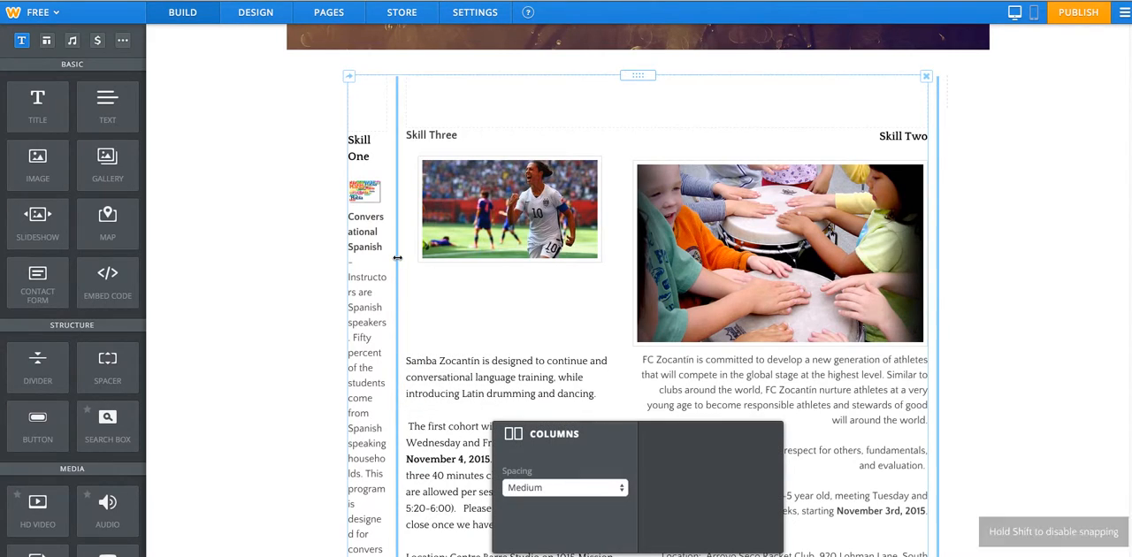
{"action": "left_click", "coordinate": [267, 276]}
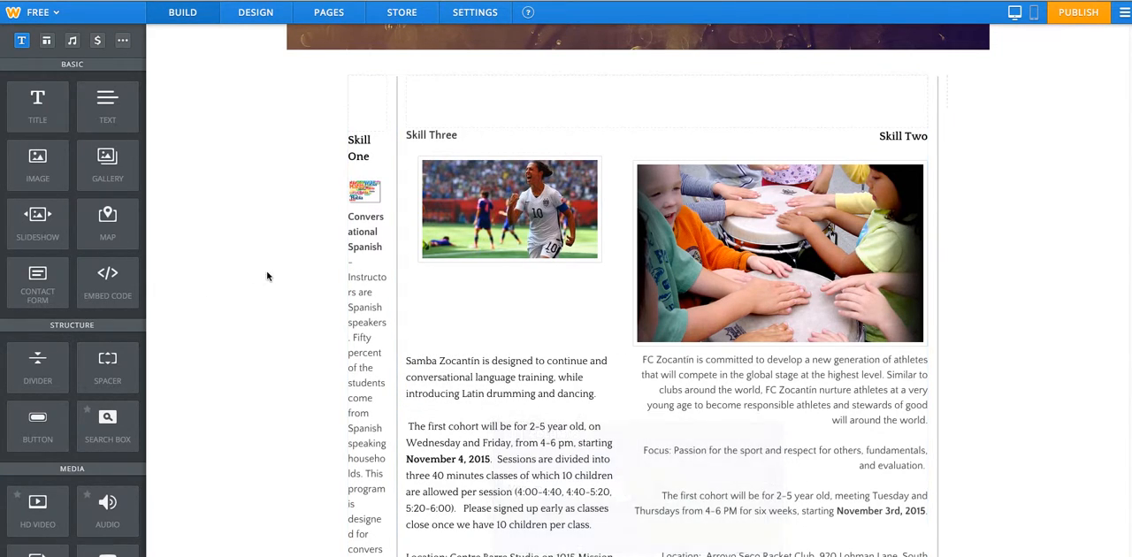
{"action": "left_click", "coordinate": [394, 293]}
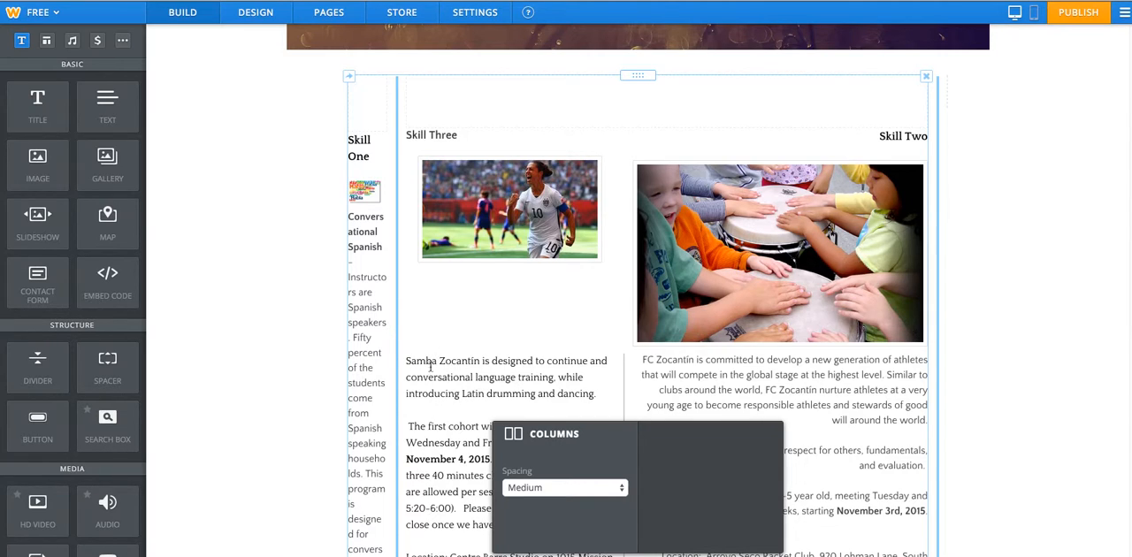
{"action": "left_click", "coordinate": [546, 488]}
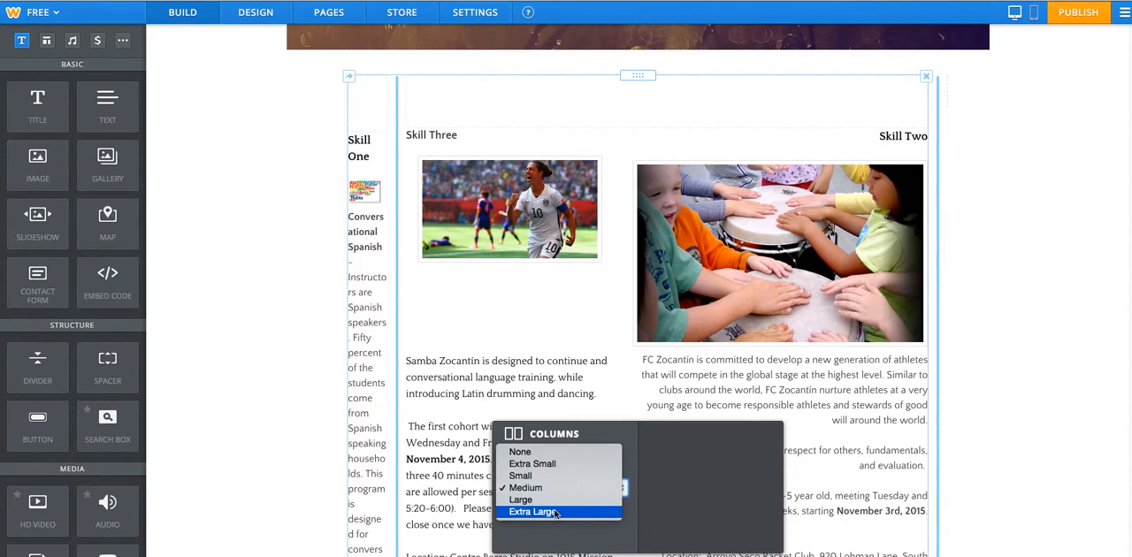
{"action": "left_click", "coordinate": [552, 501]}
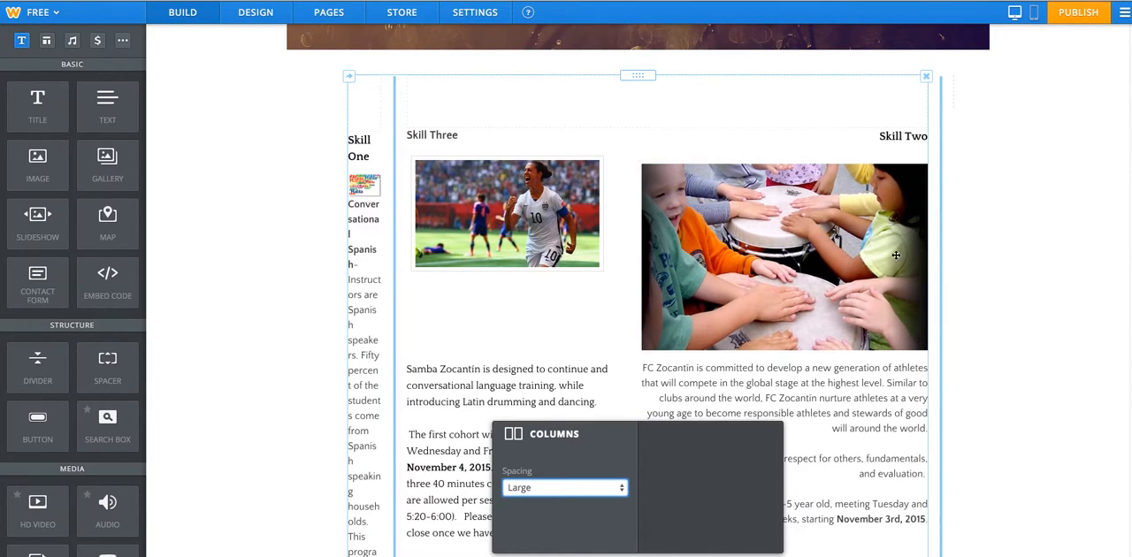
Set the outer columns' spacing to Small.
{"action": "left_click", "coordinate": [575, 497]}
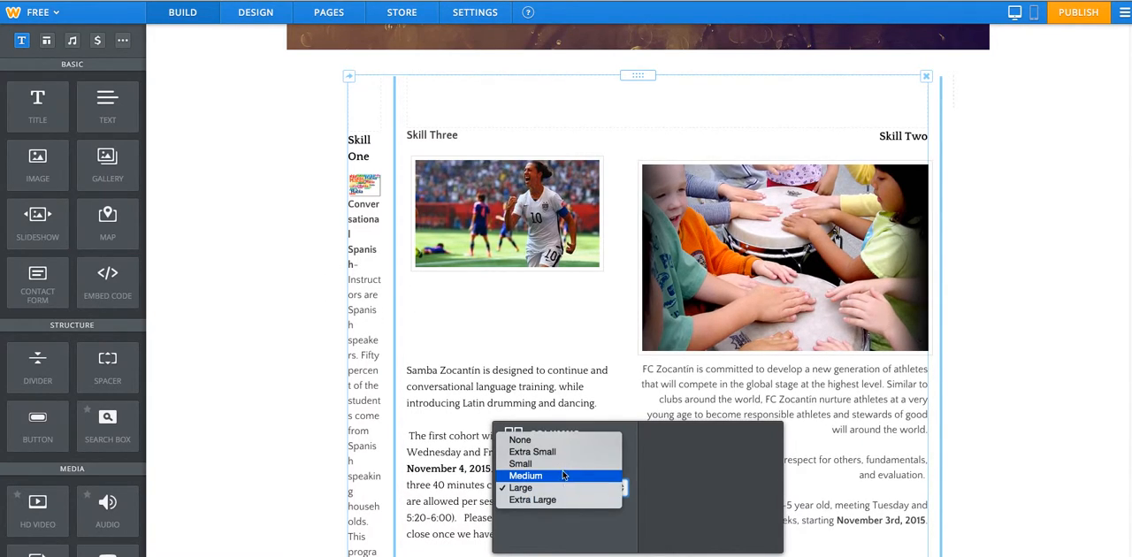
{"action": "left_click", "coordinate": [548, 469]}
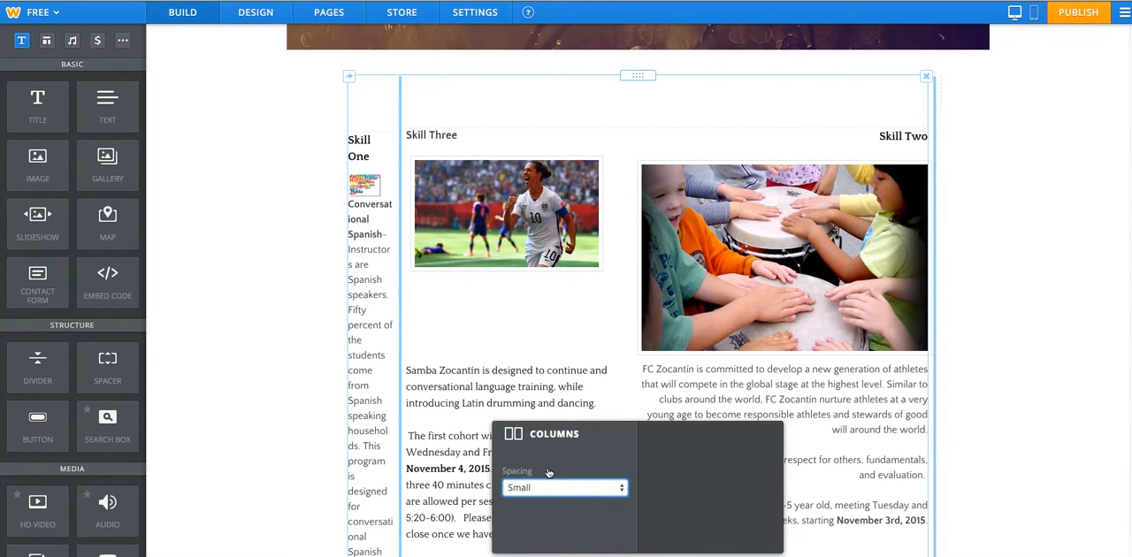
{"action": "left_click", "coordinate": [284, 381]}
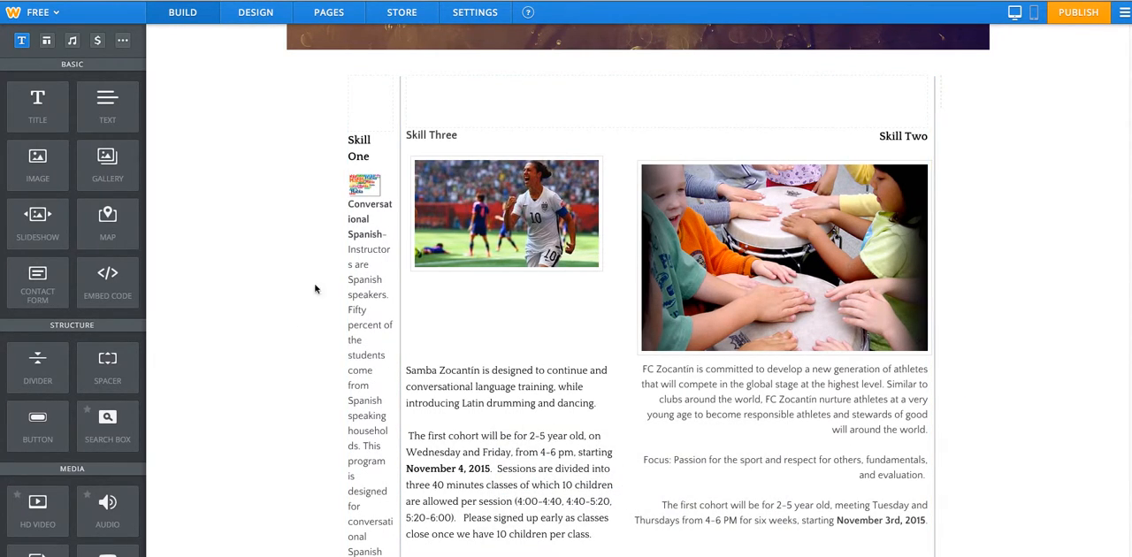
Delete the wide spacer above Skill Three and Skill Two and the small spacer above Skill One.
{"action": "scroll", "coordinate": [793, 152], "scroll_direction": "down", "scroll_amount": 1}
{"action": "scroll", "coordinate": [790, 152], "scroll_direction": "up", "scroll_amount": 2}
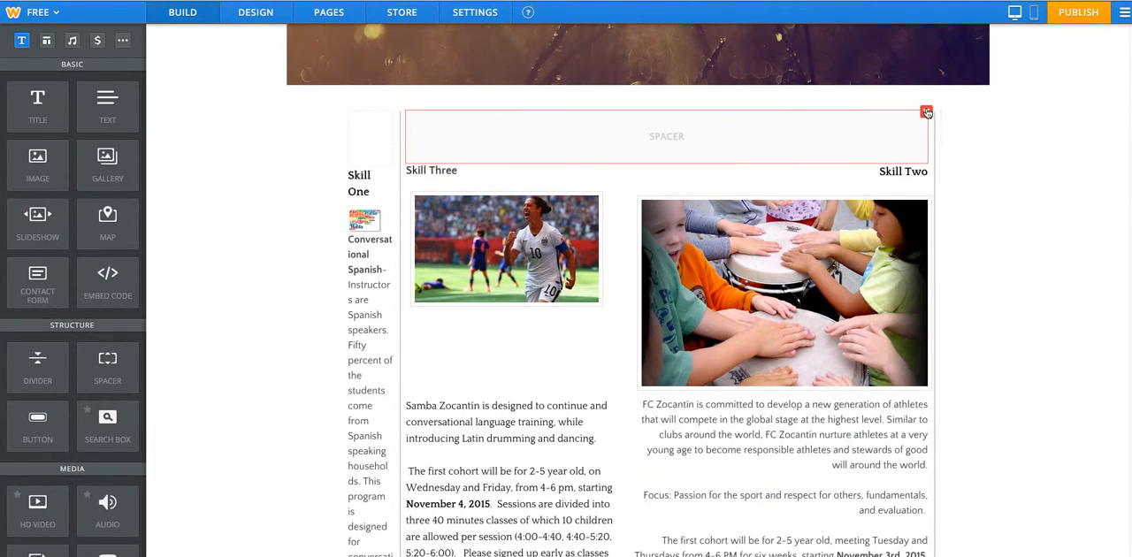
{"action": "left_click", "coordinate": [926, 112]}
{"action": "left_click", "coordinate": [883, 76]}
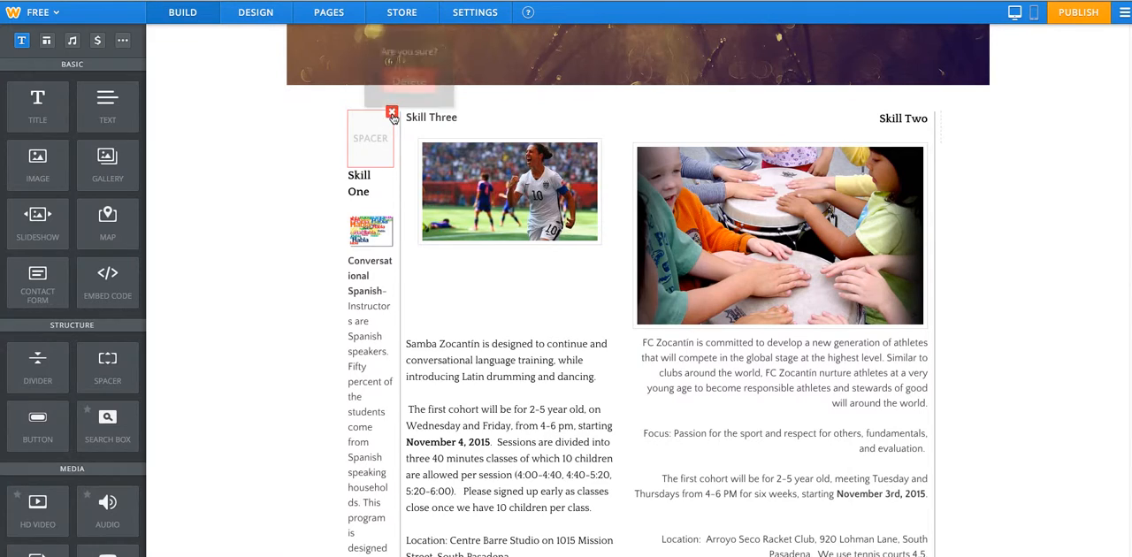
{"action": "left_click", "coordinate": [391, 111]}
{"action": "left_click", "coordinate": [409, 70]}
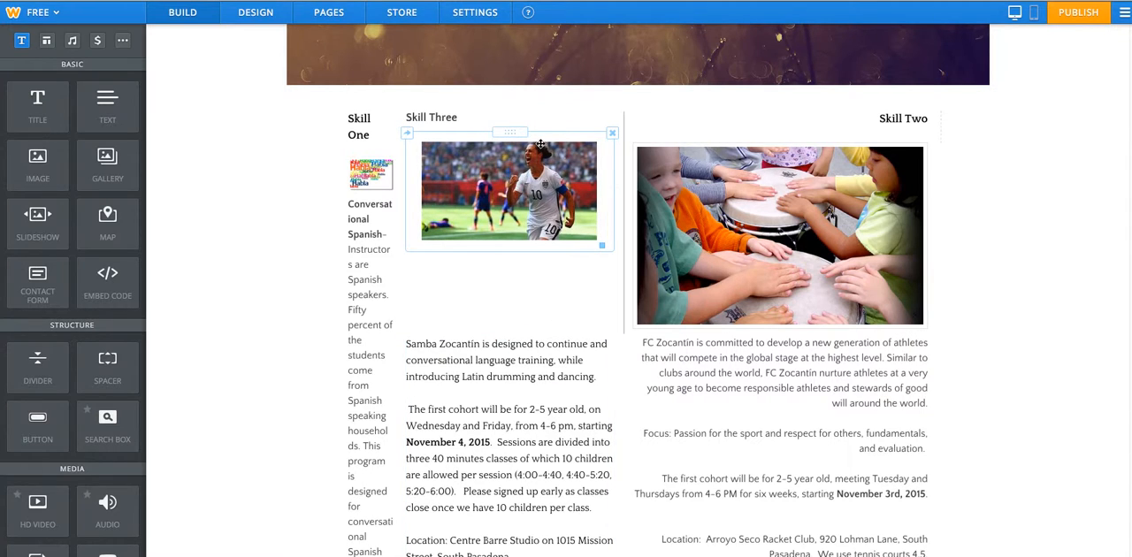
Move the soccer photo above the drumming photo and the Skill Three heading above the Skill Two heading.
{"action": "left_click_drag", "start_coordinate": [513, 132], "coordinate": [716, 124]}
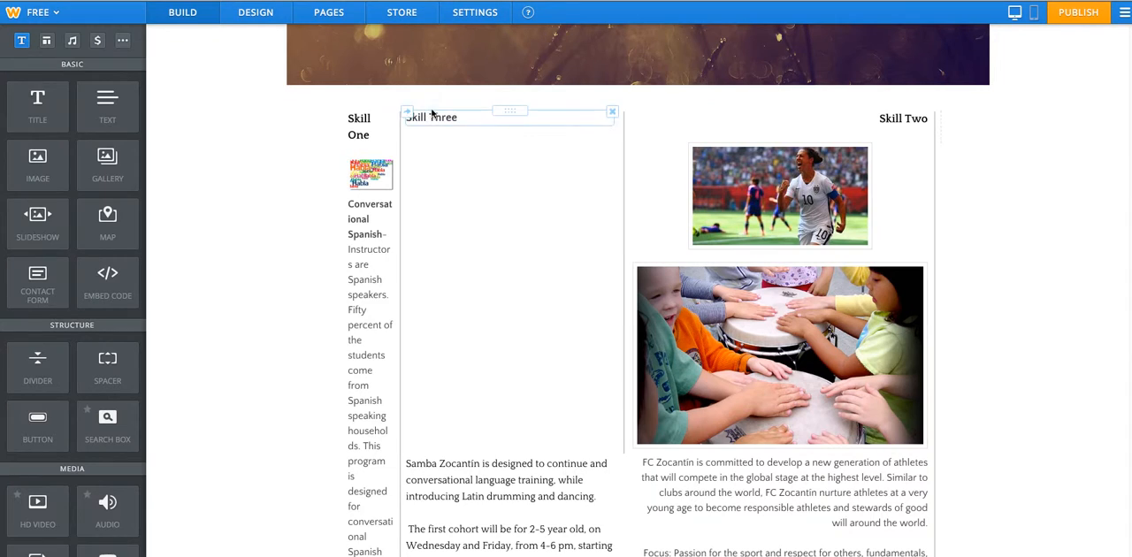
{"action": "left_click_drag", "start_coordinate": [498, 108], "coordinate": [776, 110]}
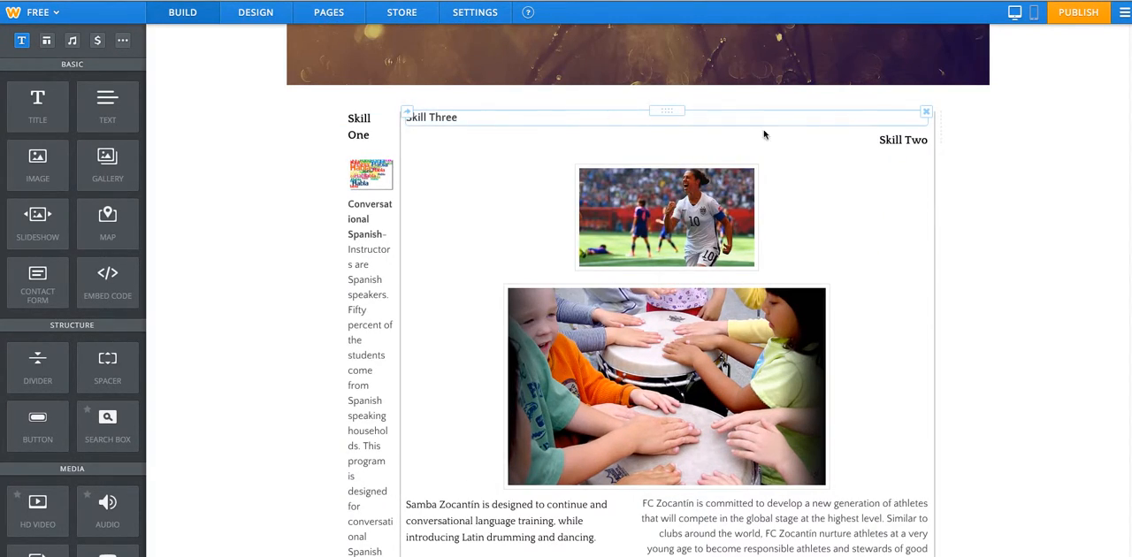
Move the Skill One heading and the Conversational Spanish image-and-text block out of the narrow column into full-width rows at the top.
{"action": "left_click_drag", "start_coordinate": [368, 109], "coordinate": [576, 111]}
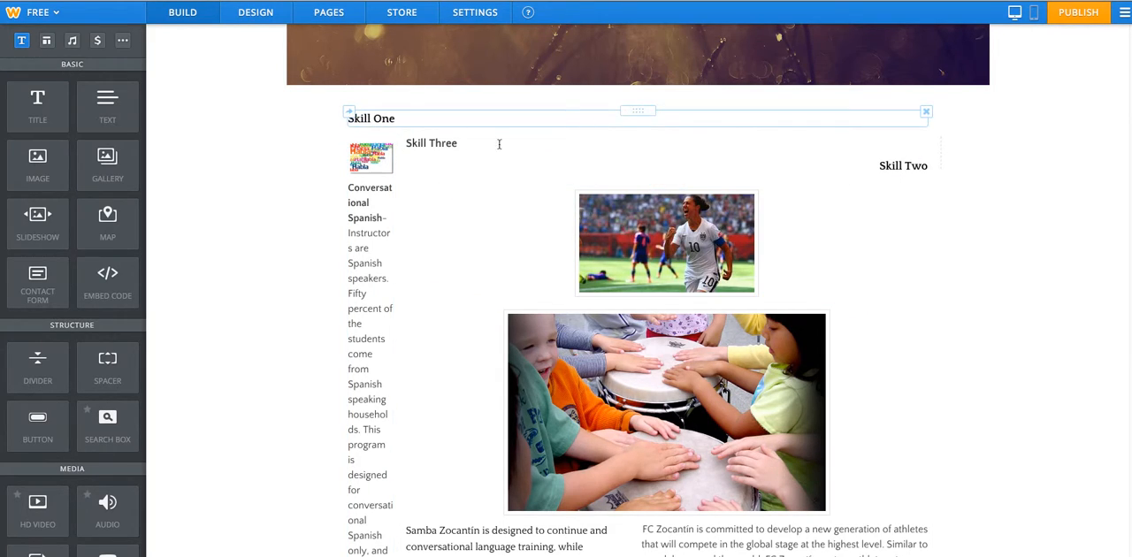
{"action": "left_click", "coordinate": [356, 249]}
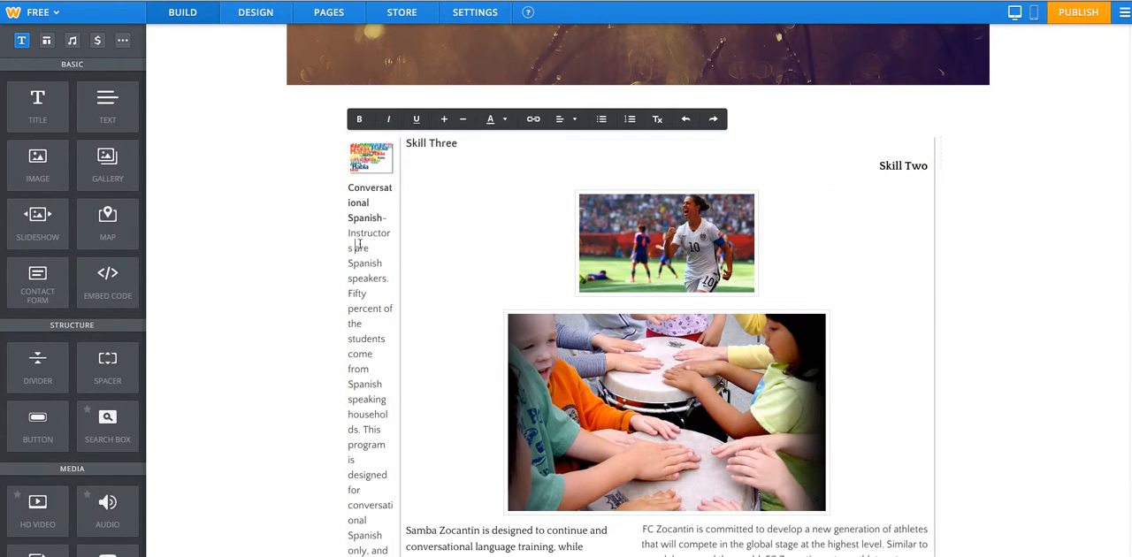
{"action": "left_click", "coordinate": [273, 217]}
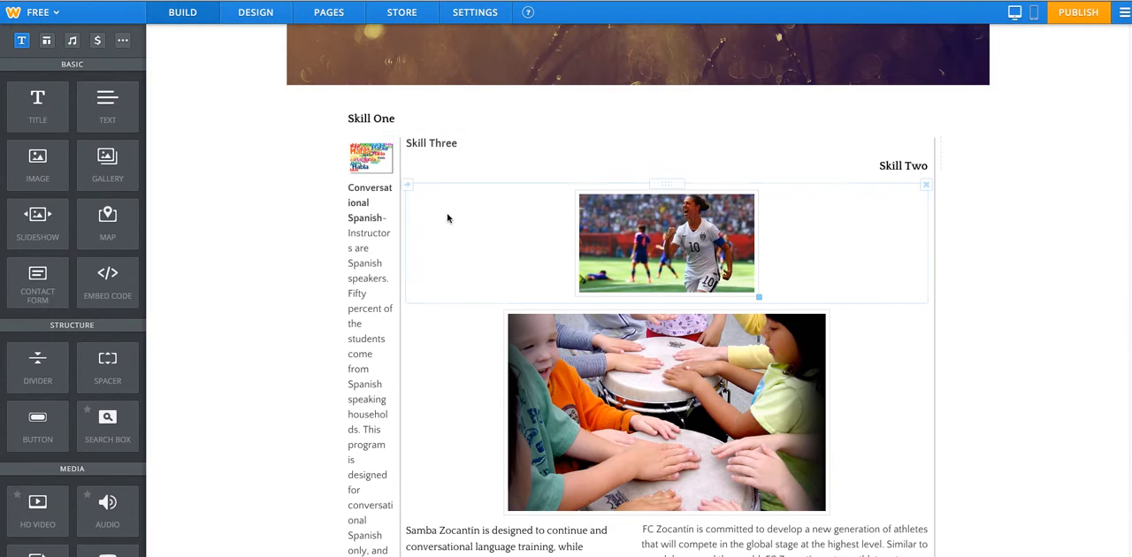
{"action": "left_click_drag", "start_coordinate": [402, 224], "coordinate": [426, 220]}
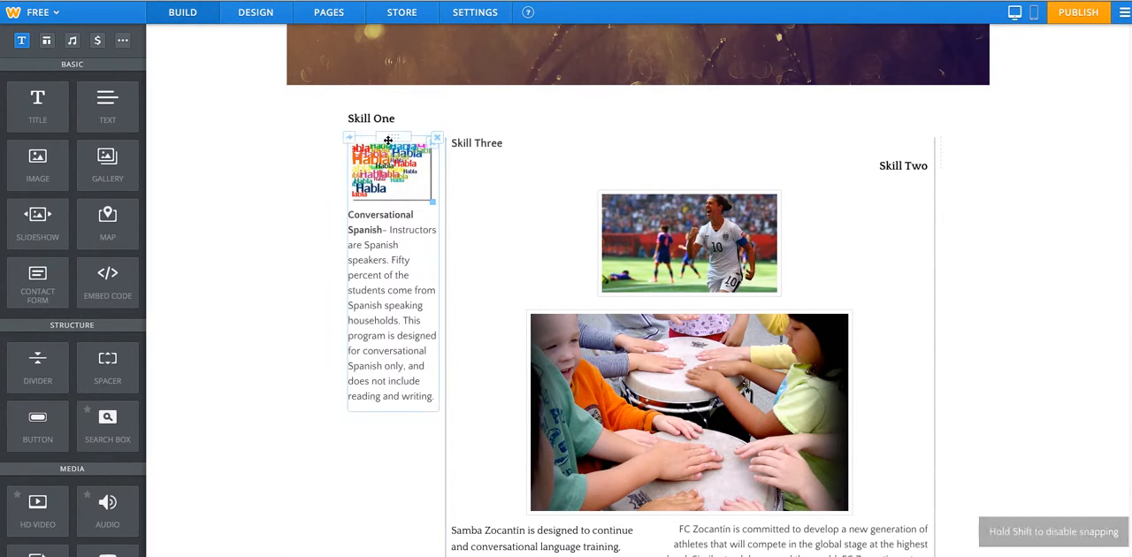
{"action": "left_click_drag", "start_coordinate": [386, 137], "coordinate": [593, 134]}
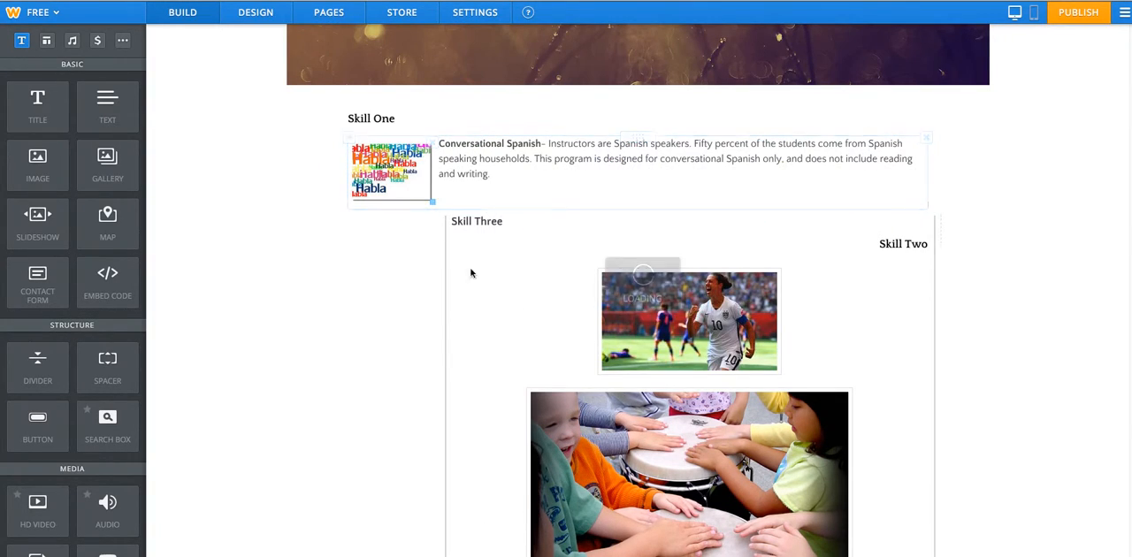
Delete the leftover narrow spacer beside the Skill Two heading to remove the empty outer column.
{"action": "scroll", "coordinate": [326, 230], "scroll_direction": "down", "scroll_amount": 3}
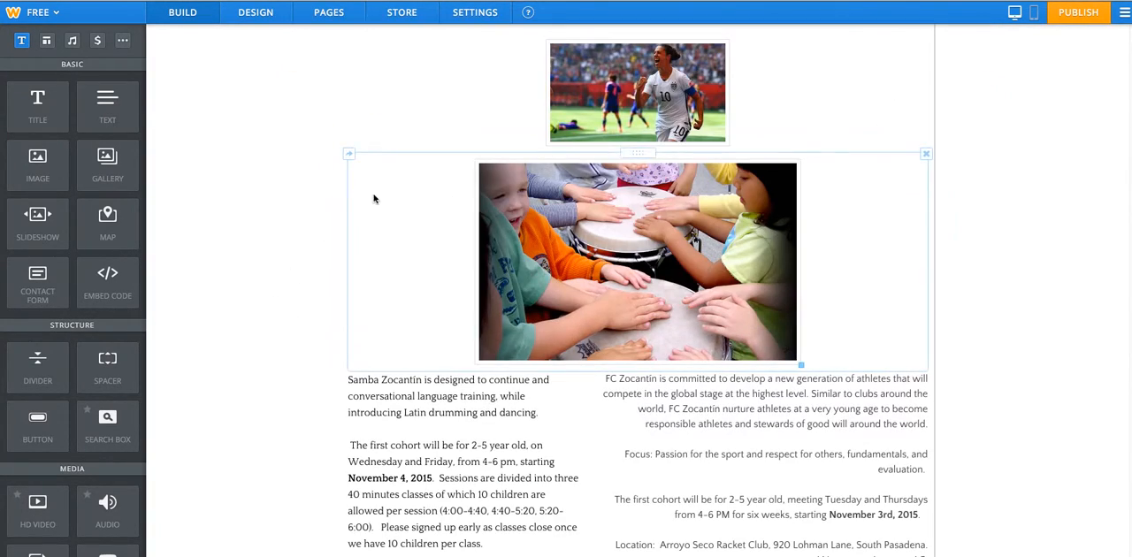
{"action": "scroll", "coordinate": [442, 143], "scroll_direction": "up", "scroll_amount": 1}
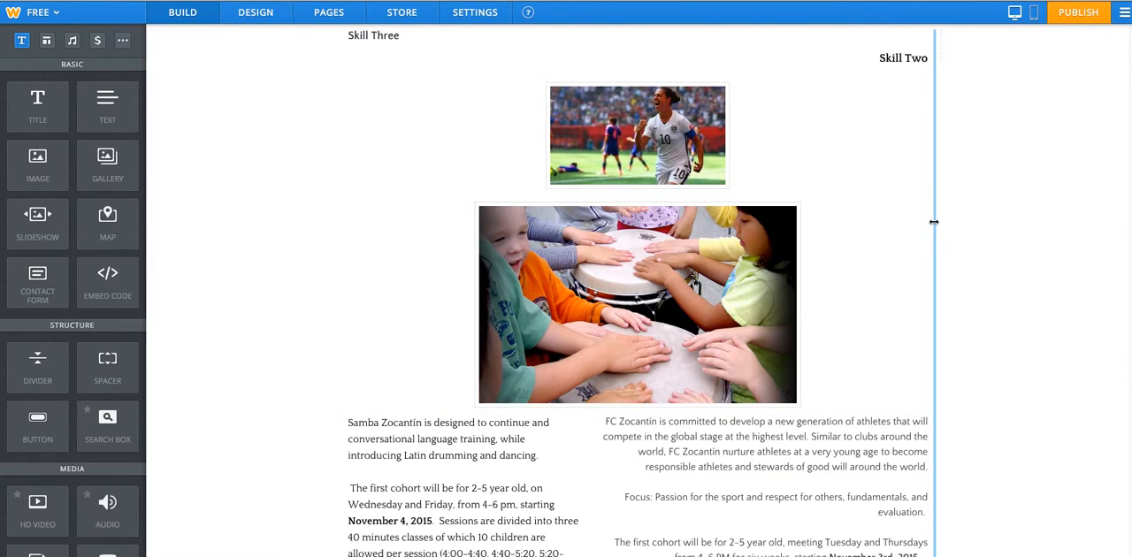
{"action": "scroll", "coordinate": [933, 220], "scroll_direction": "up", "scroll_amount": 3}
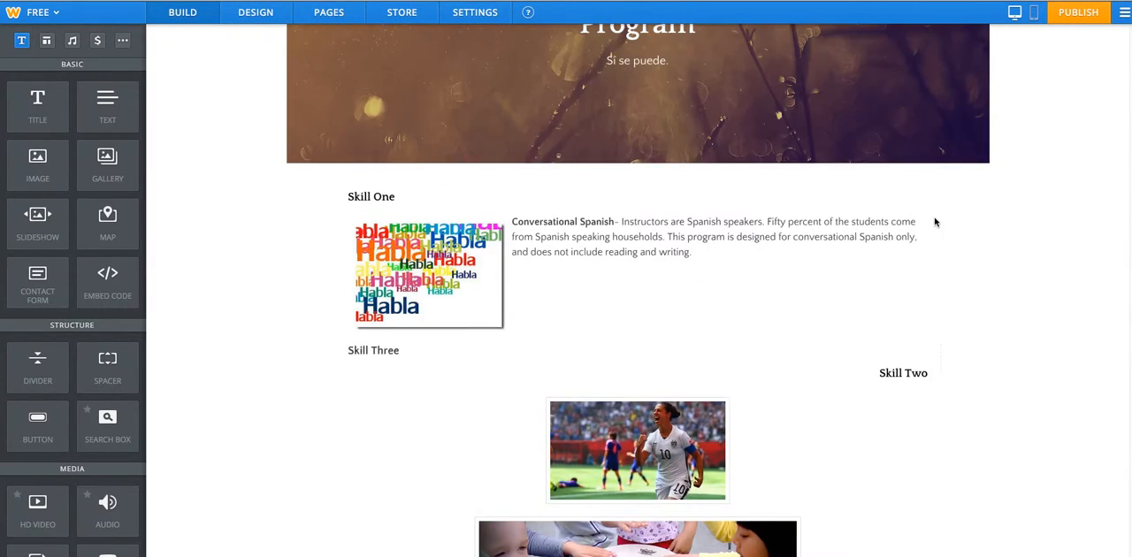
{"action": "left_click", "coordinate": [938, 348]}
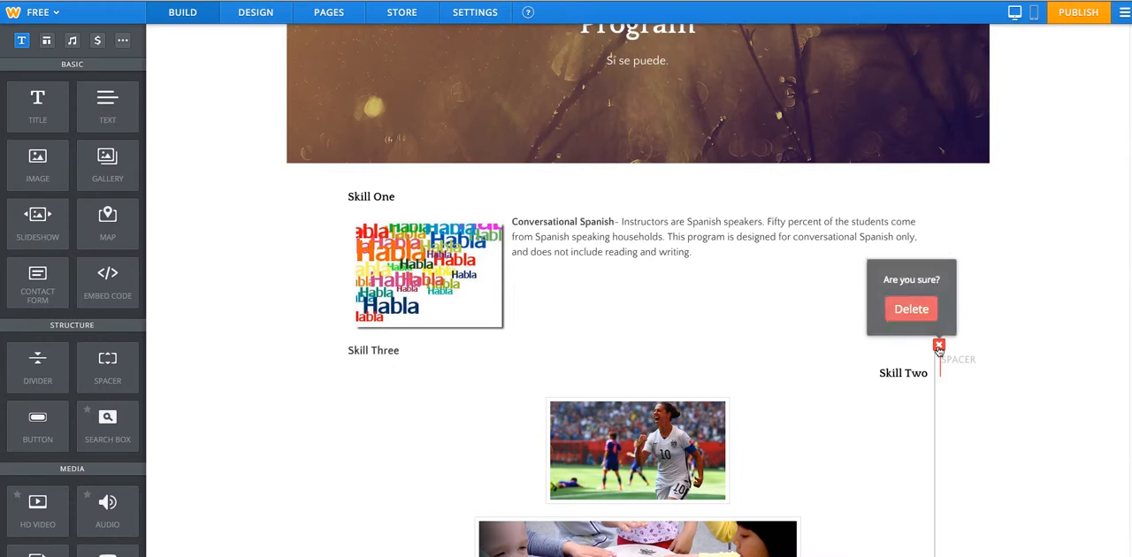
{"action": "left_click", "coordinate": [912, 305]}
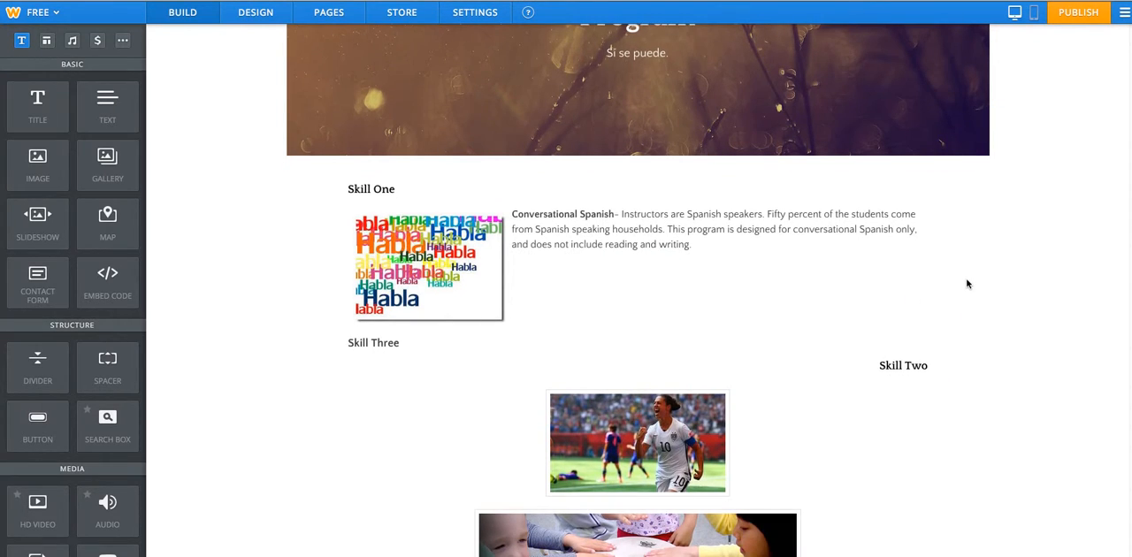
Move the Skill Two heading up beside Skill One so both share one row.
{"action": "scroll", "coordinate": [965, 283], "scroll_direction": "down", "scroll_amount": 3}
{"action": "scroll", "coordinate": [752, 335], "scroll_direction": "down", "scroll_amount": 1}
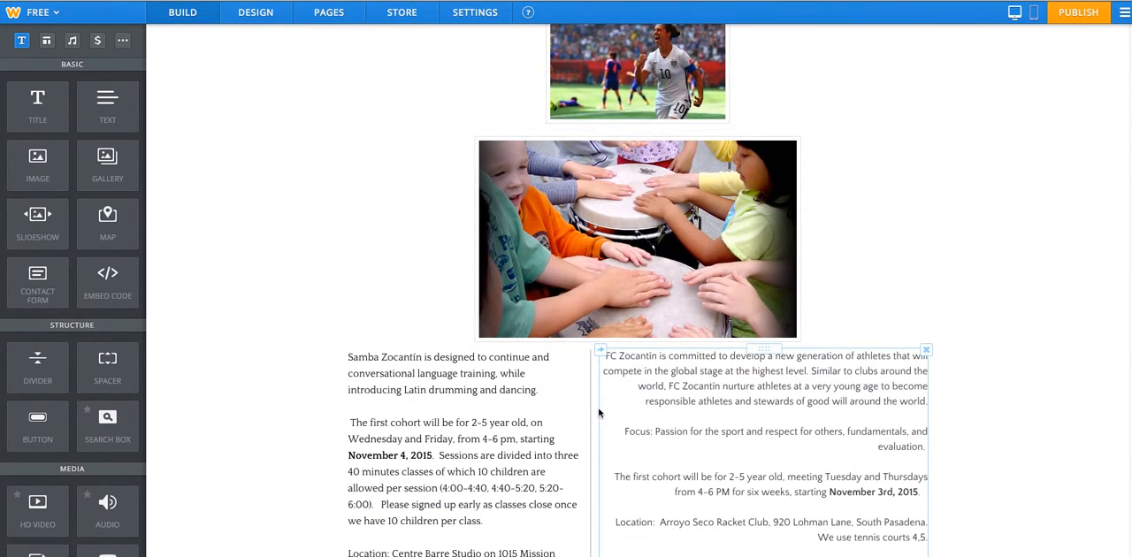
{"action": "scroll", "coordinate": [613, 371], "scroll_direction": "down", "scroll_amount": 3}
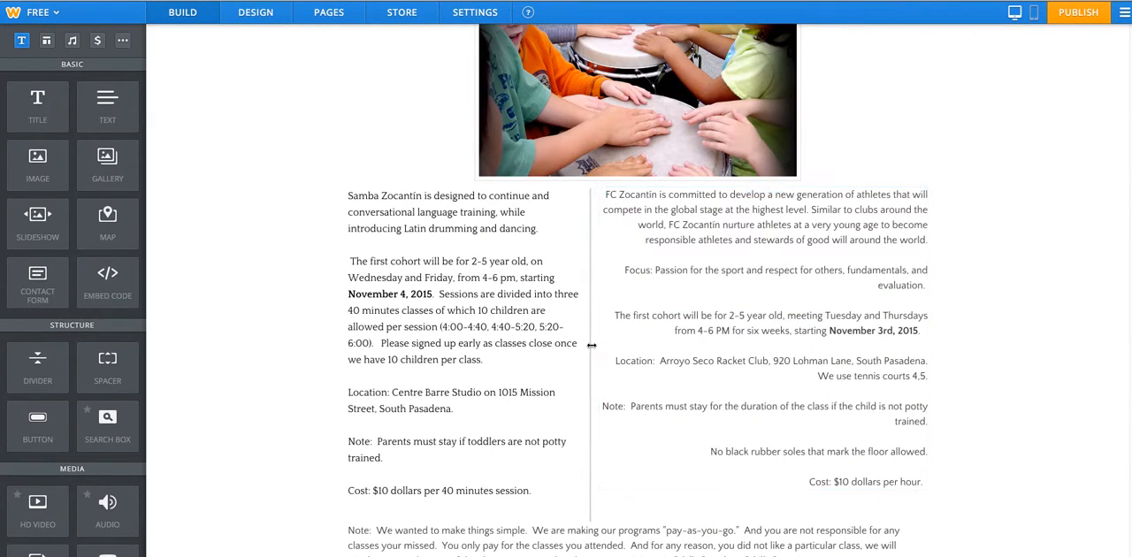
{"action": "scroll", "coordinate": [372, 266], "scroll_direction": "up", "scroll_amount": 6}
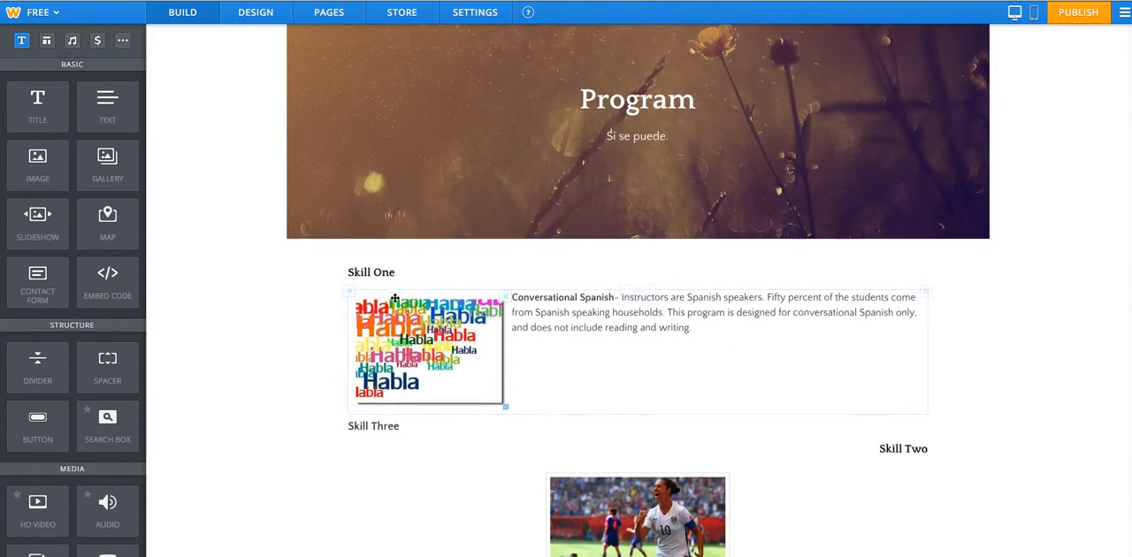
{"action": "scroll", "coordinate": [422, 335], "scroll_direction": "down", "scroll_amount": 1}
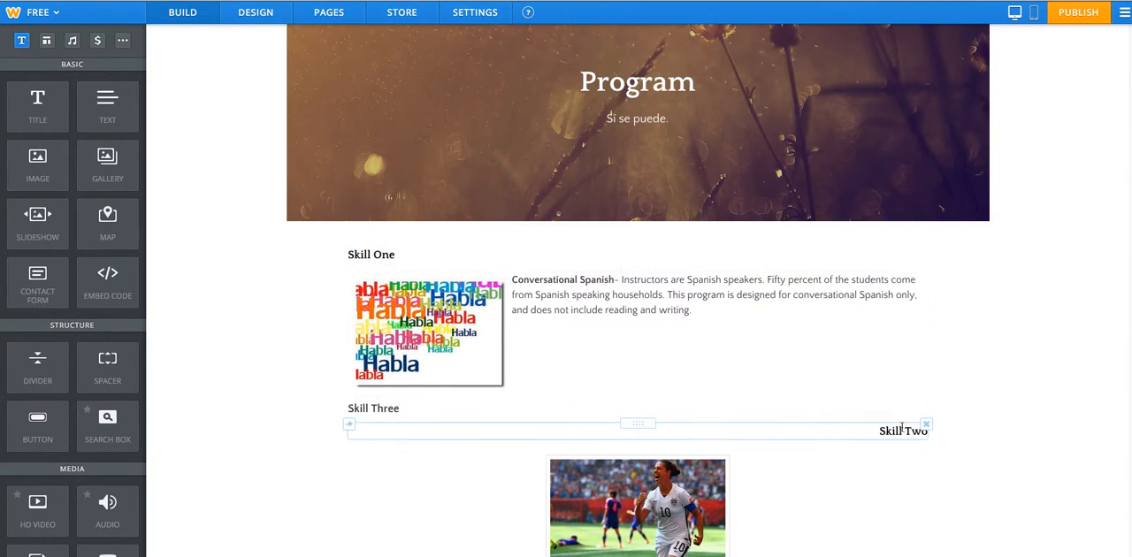
{"action": "left_click", "coordinate": [901, 431]}
{"action": "left_click", "coordinate": [843, 479]}
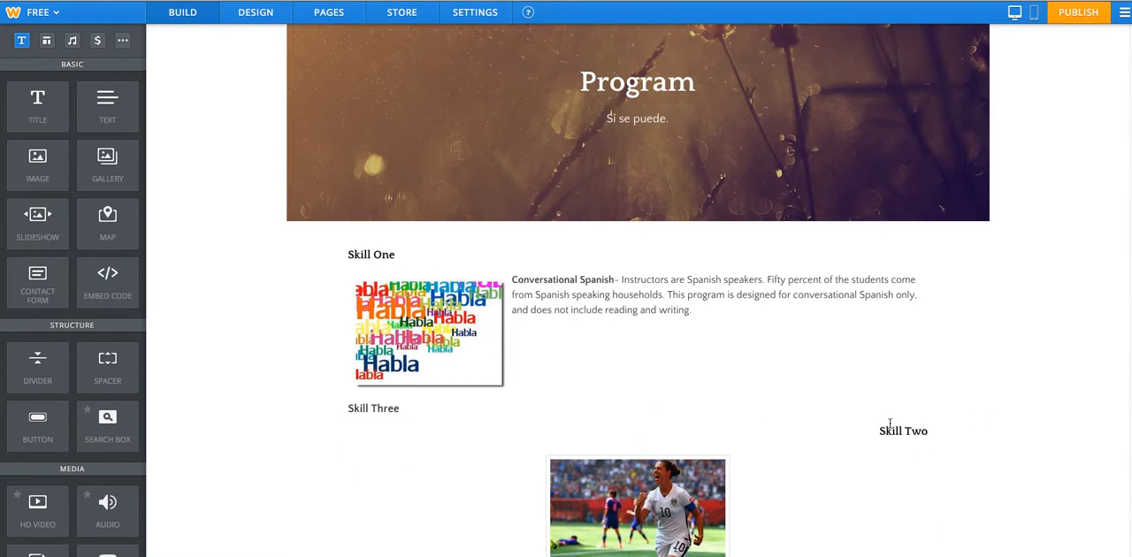
{"action": "left_click_drag", "start_coordinate": [646, 425], "coordinate": [929, 256]}
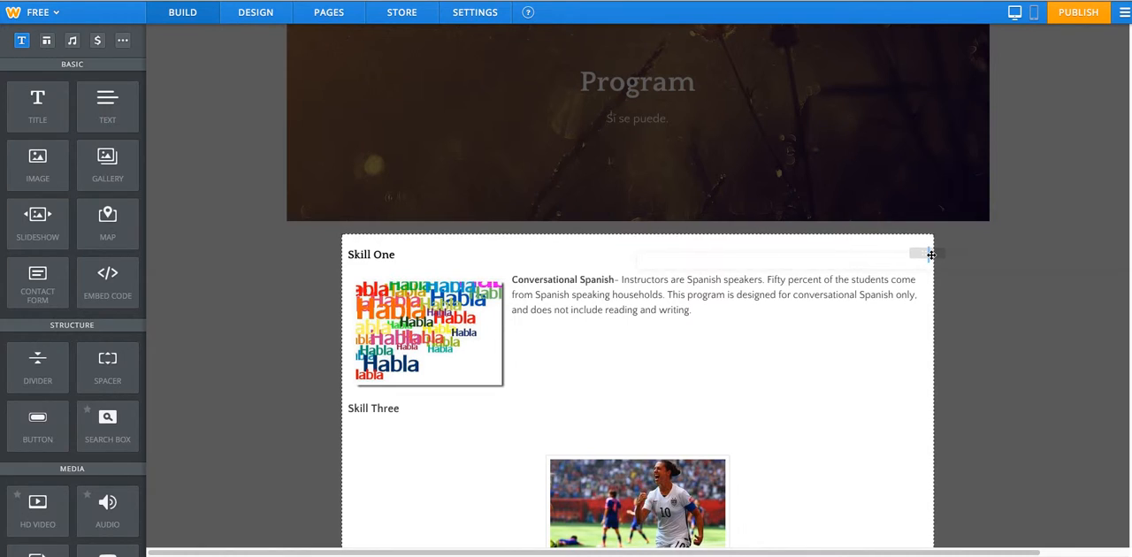
{"action": "left_click_drag", "start_coordinate": [930, 254], "coordinate": [930, 254]}
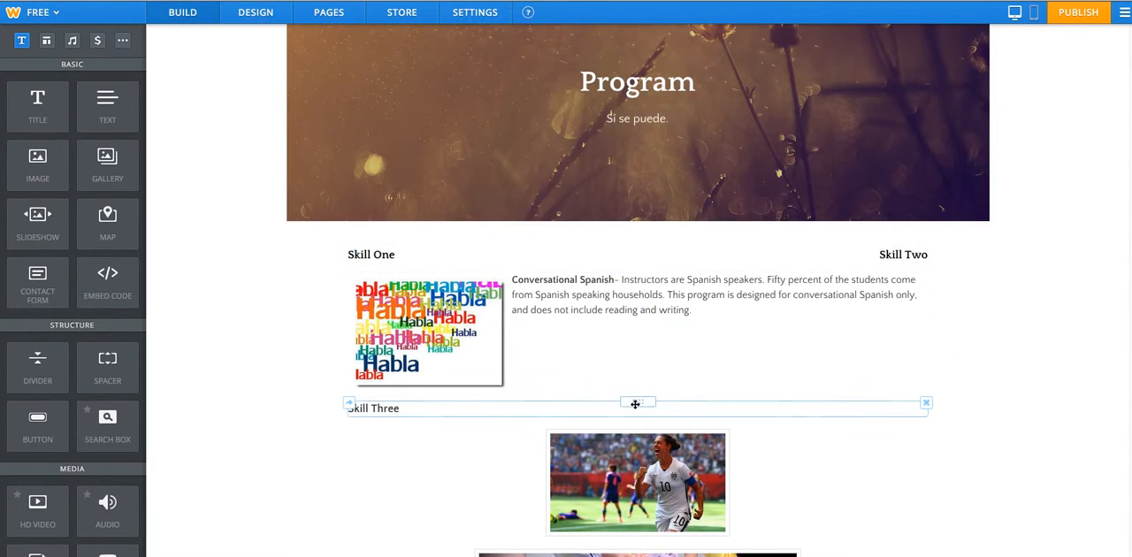
Move the Skill Three heading into the top heading row, to the right of Skill Two.
{"action": "left_click_drag", "start_coordinate": [643, 405], "coordinate": [867, 313]}
{"action": "left_click_drag", "start_coordinate": [911, 251], "coordinate": [929, 254]}
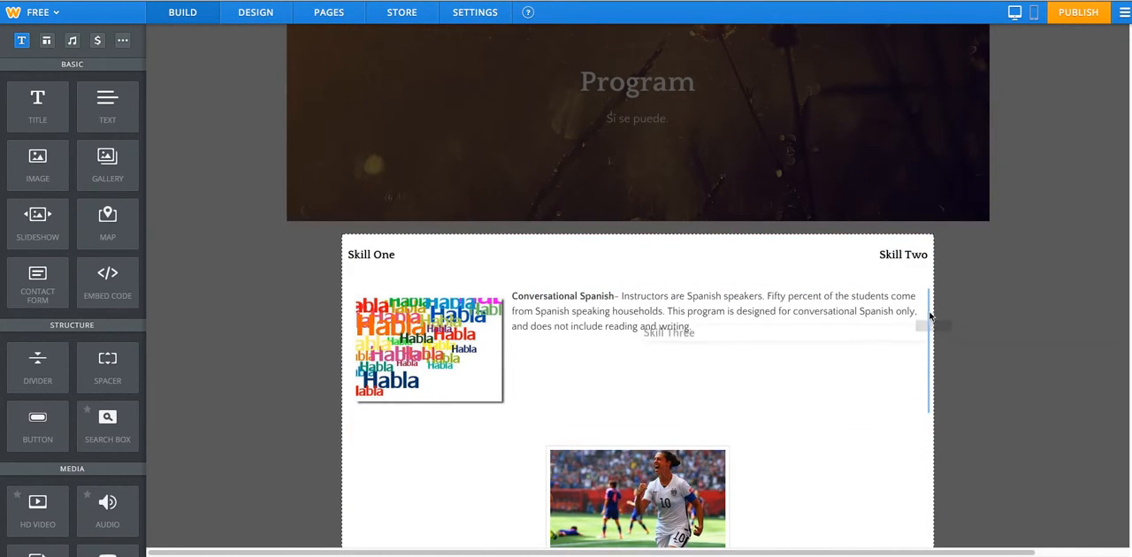
{"action": "left_click_drag", "start_coordinate": [913, 319], "coordinate": [932, 255]}
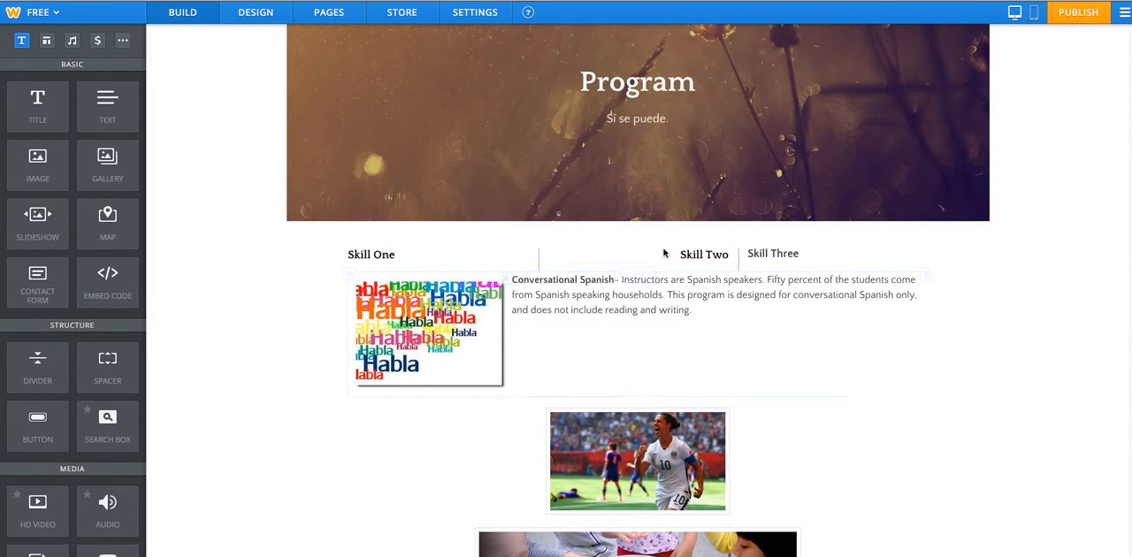
Center-align the Skill Two, Skill One and Skill Three headings within their columns.
{"action": "left_click", "coordinate": [703, 255]}
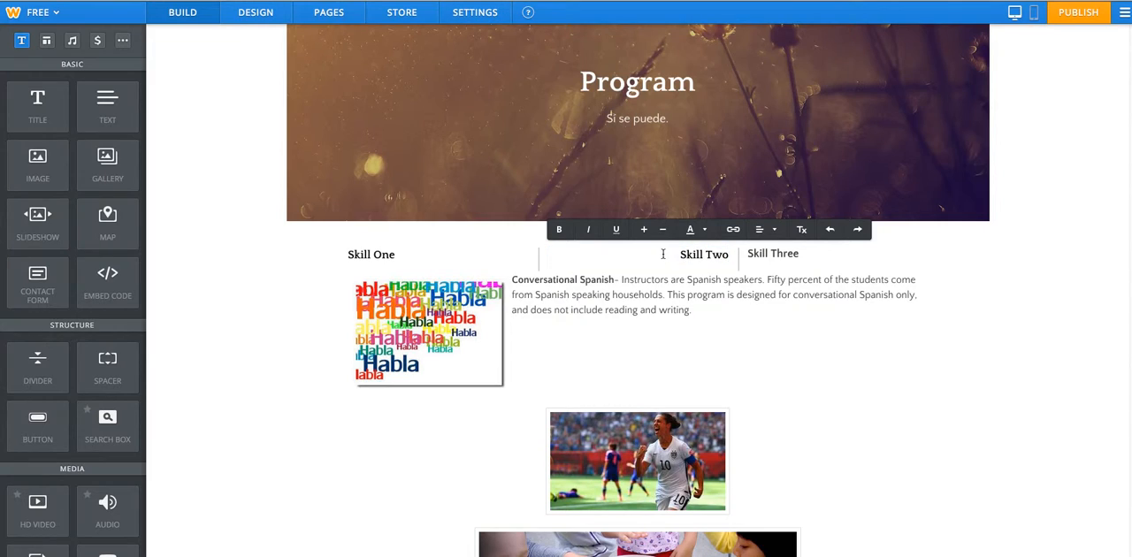
{"action": "left_click_drag", "start_coordinate": [717, 254], "coordinate": [728, 254]}
{"action": "left_click", "coordinate": [760, 231]}
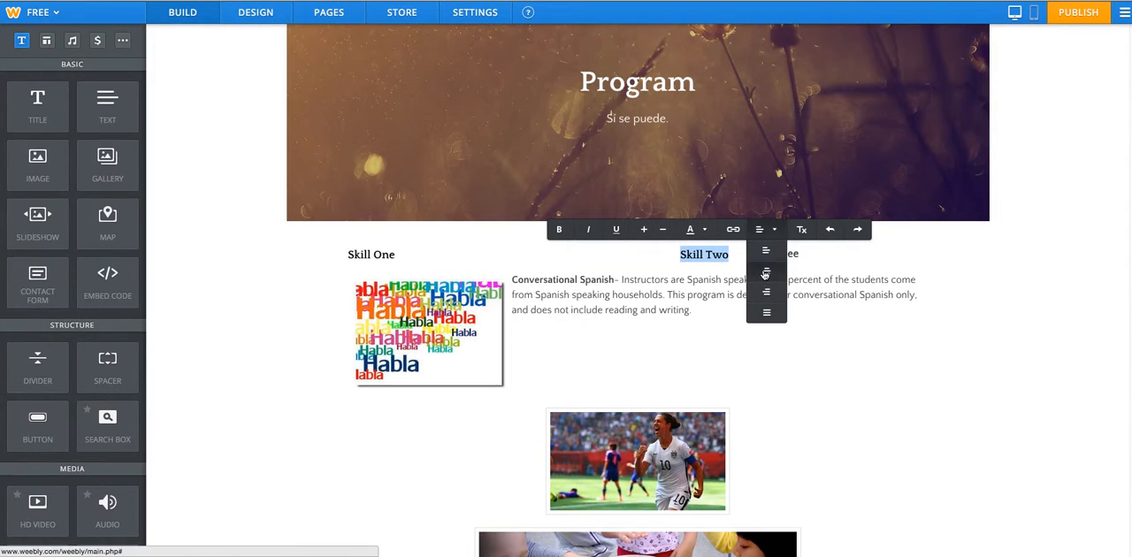
{"action": "left_click", "coordinate": [766, 270]}
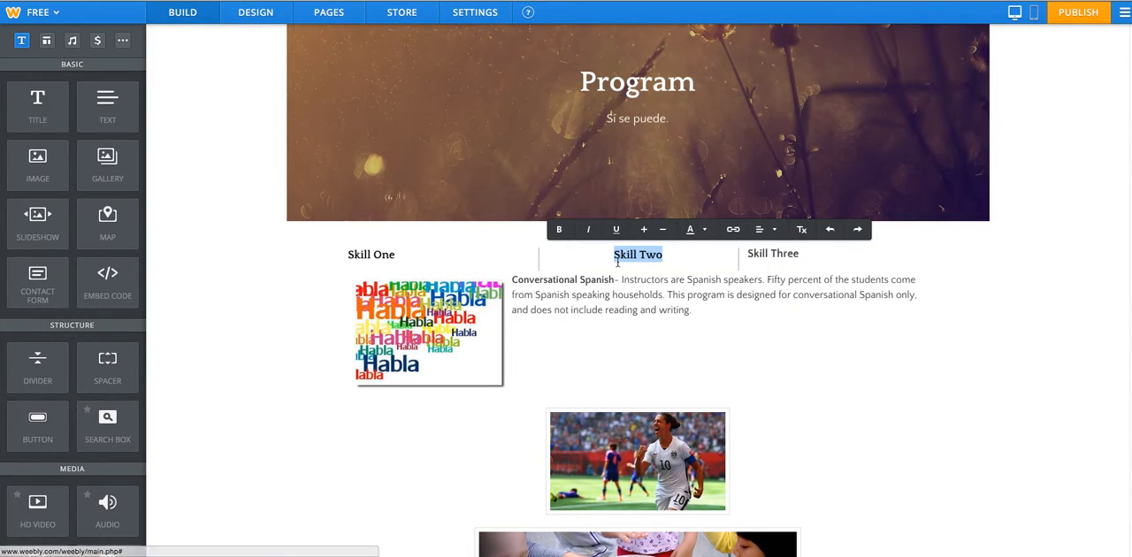
{"action": "left_click", "coordinate": [371, 255]}
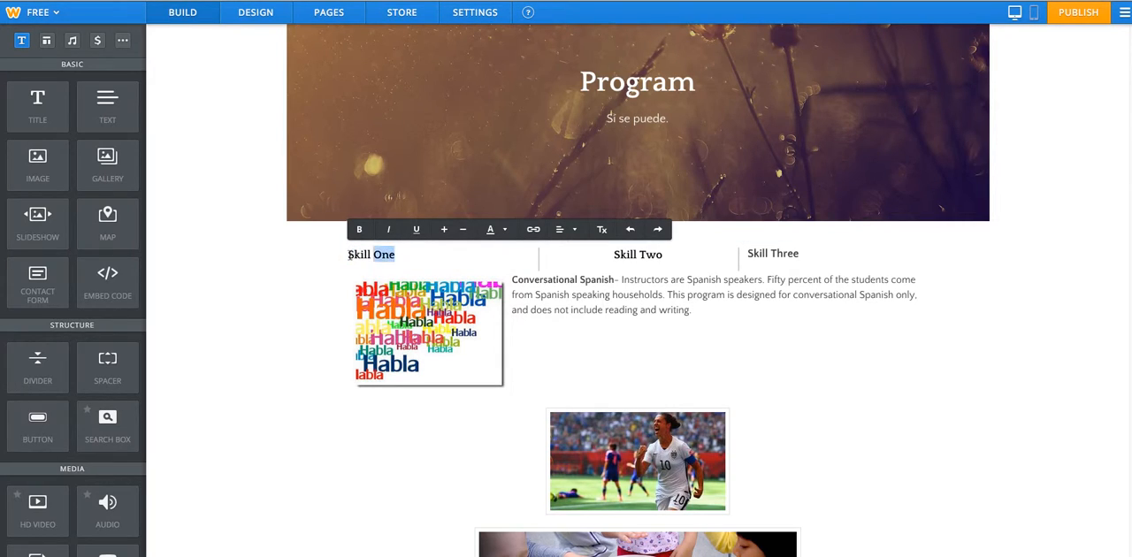
{"action": "left_click_drag", "start_coordinate": [363, 256], "coordinate": [347, 255]}
{"action": "left_click", "coordinate": [566, 229]}
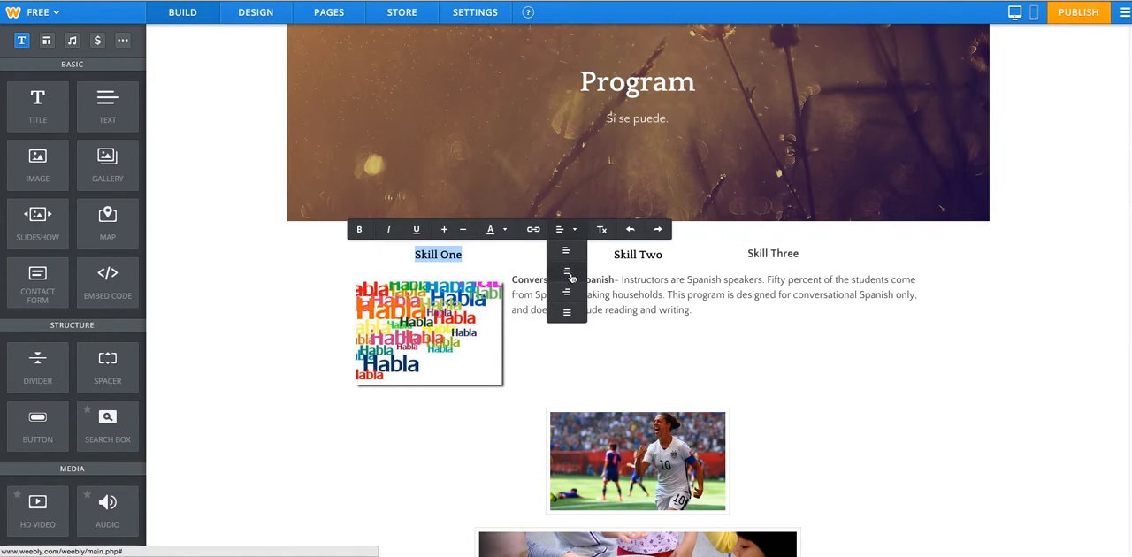
{"action": "left_click", "coordinate": [568, 277]}
{"action": "left_click", "coordinate": [811, 256]}
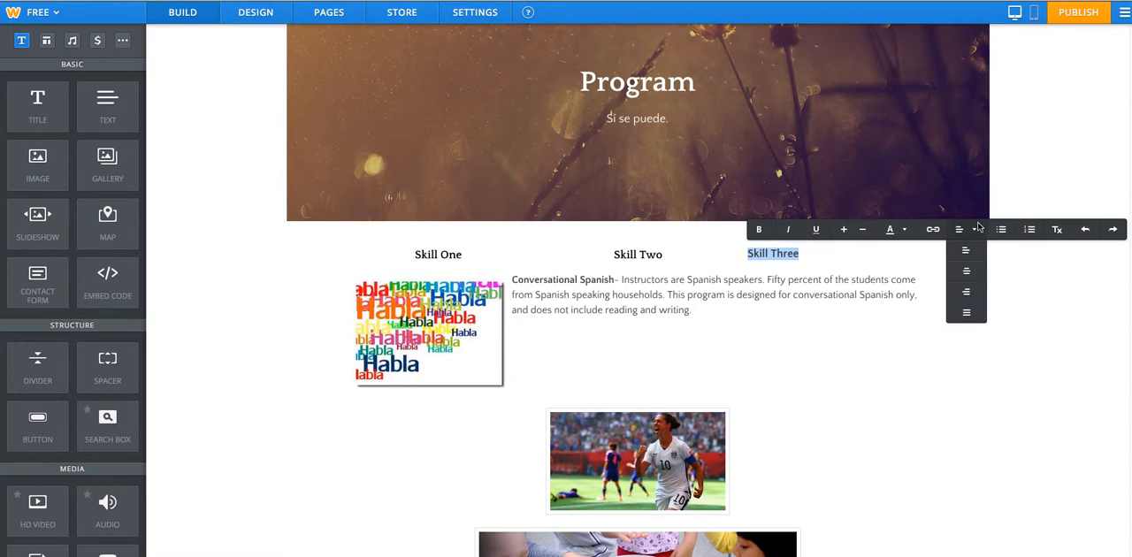
{"action": "mouse_move", "coordinate": [971, 233]}
{"action": "left_click", "coordinate": [966, 275]}
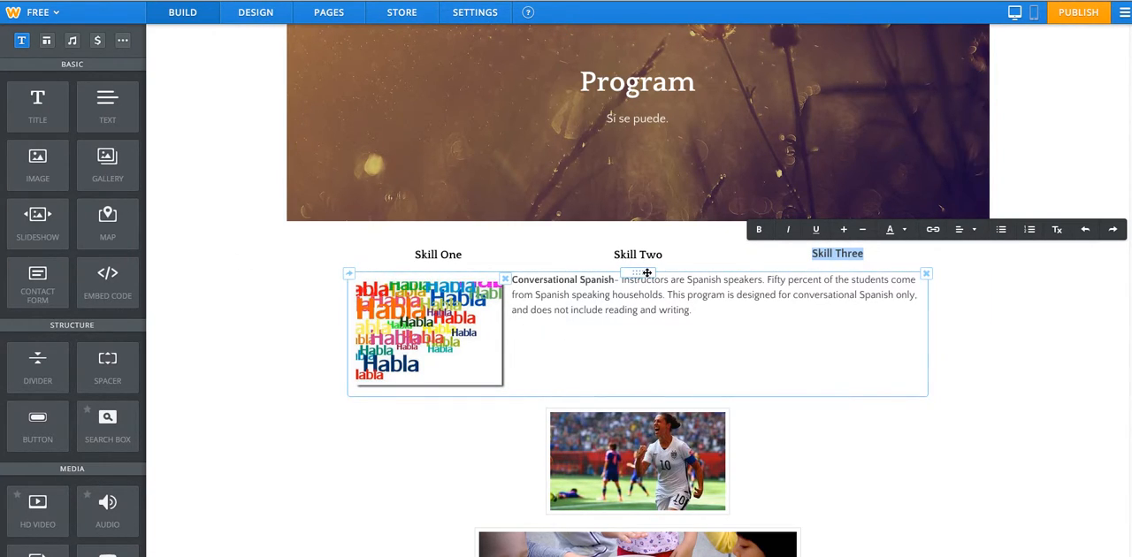
Place the Conversational Spanish block under Skill One, the soccer photo under Skill Two and the drumming photo under Skill Three.
{"action": "left_click_drag", "start_coordinate": [646, 273], "coordinate": [456, 268]}
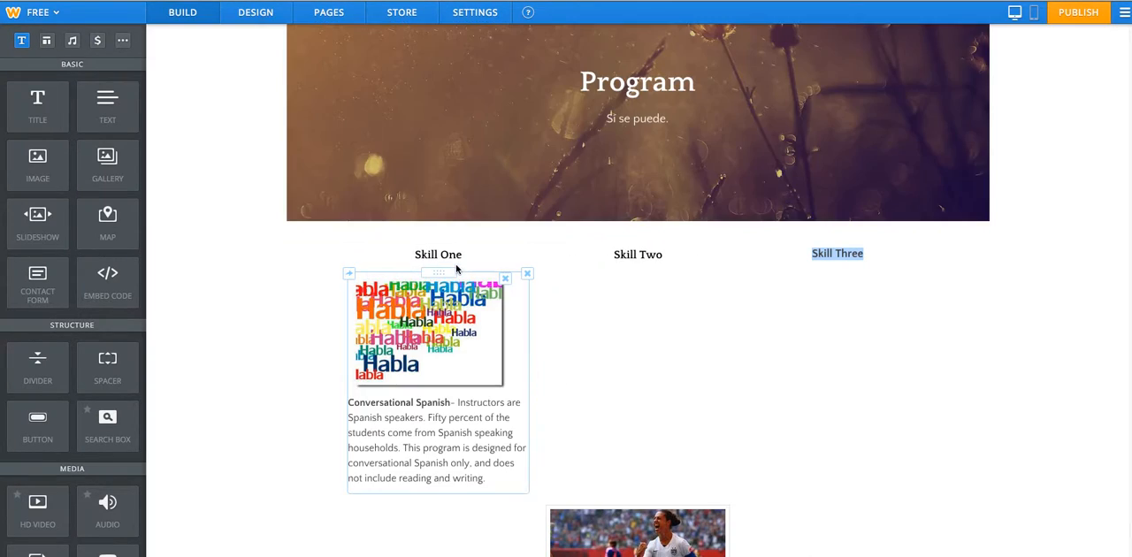
{"action": "scroll", "coordinate": [614, 398], "scroll_direction": "down", "scroll_amount": 1}
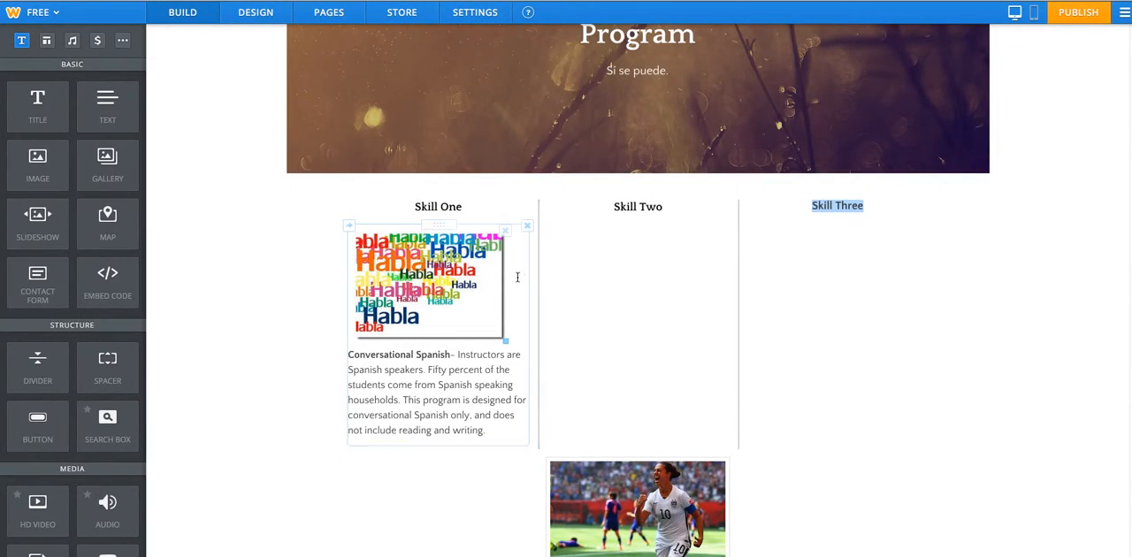
{"action": "left_click_drag", "start_coordinate": [634, 453], "coordinate": [634, 195]}
{"action": "scroll", "coordinate": [690, 374], "scroll_direction": "down", "scroll_amount": 1}
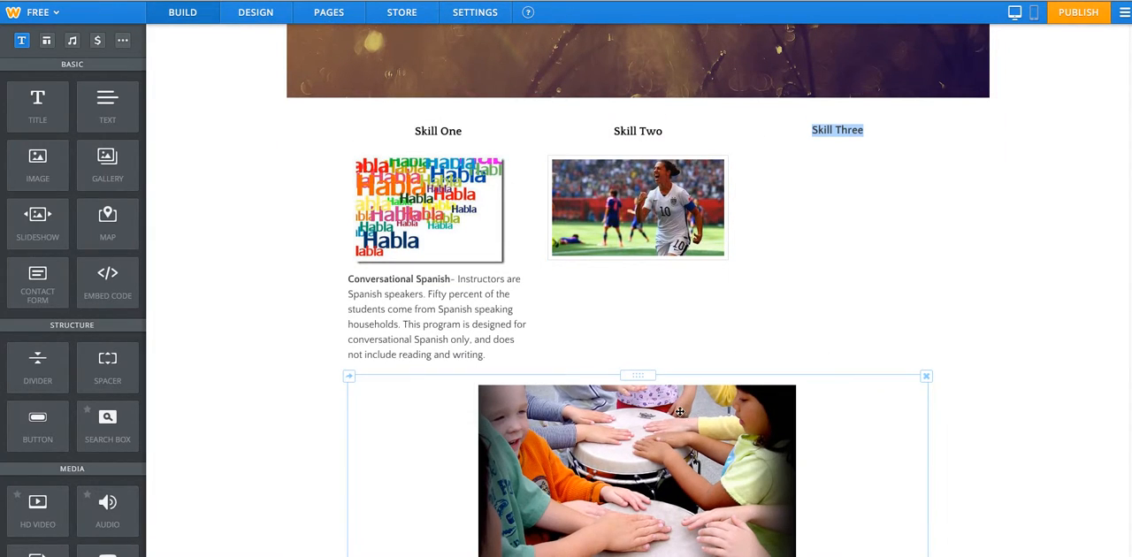
{"action": "left_click_drag", "start_coordinate": [642, 376], "coordinate": [834, 152]}
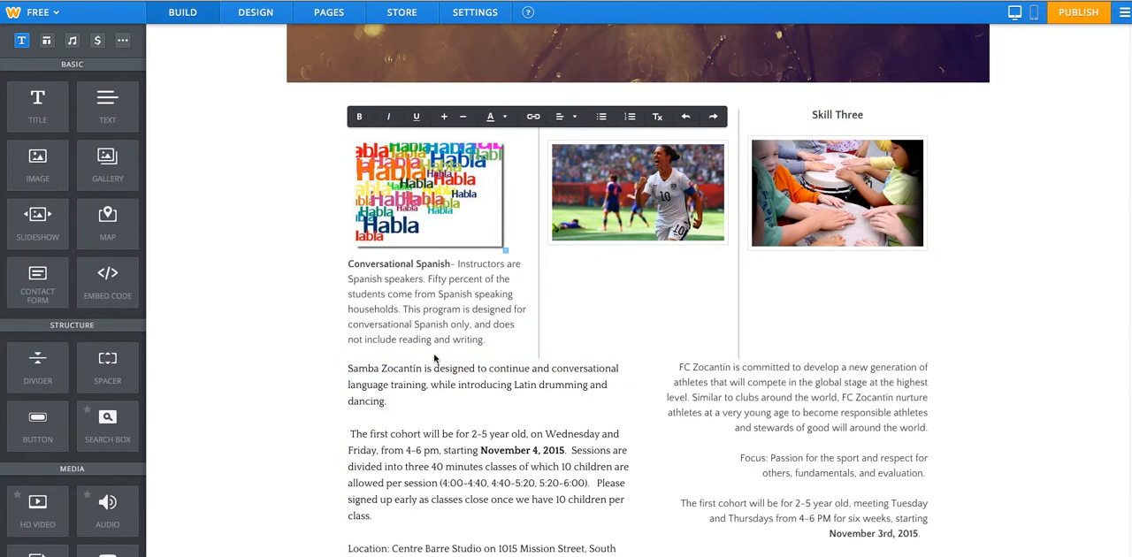
{"action": "scroll", "coordinate": [522, 378], "scroll_direction": "down", "scroll_amount": 5}
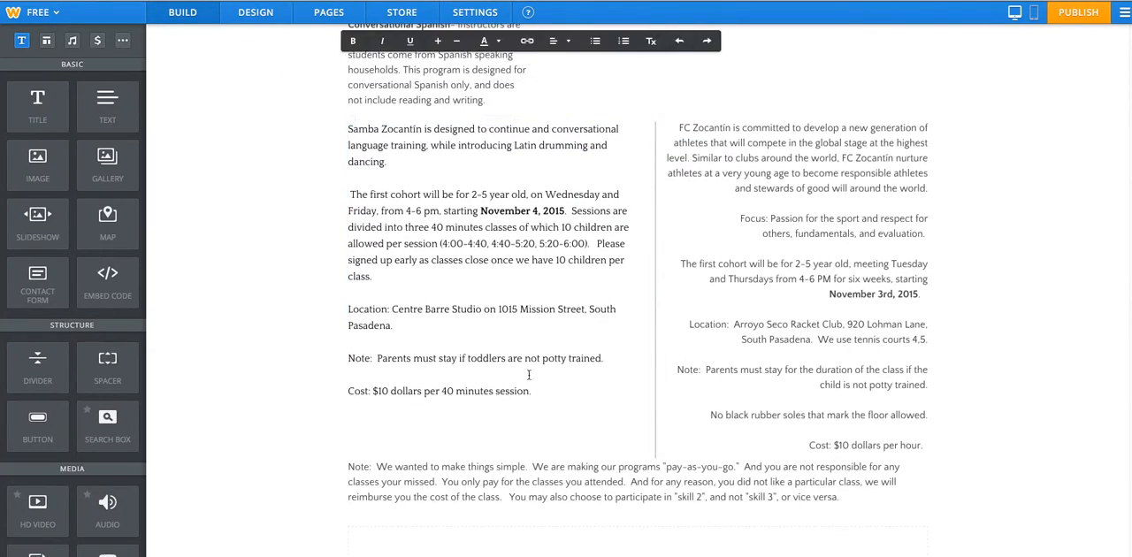
{"action": "scroll", "coordinate": [522, 378], "scroll_direction": "up", "scroll_amount": 4}
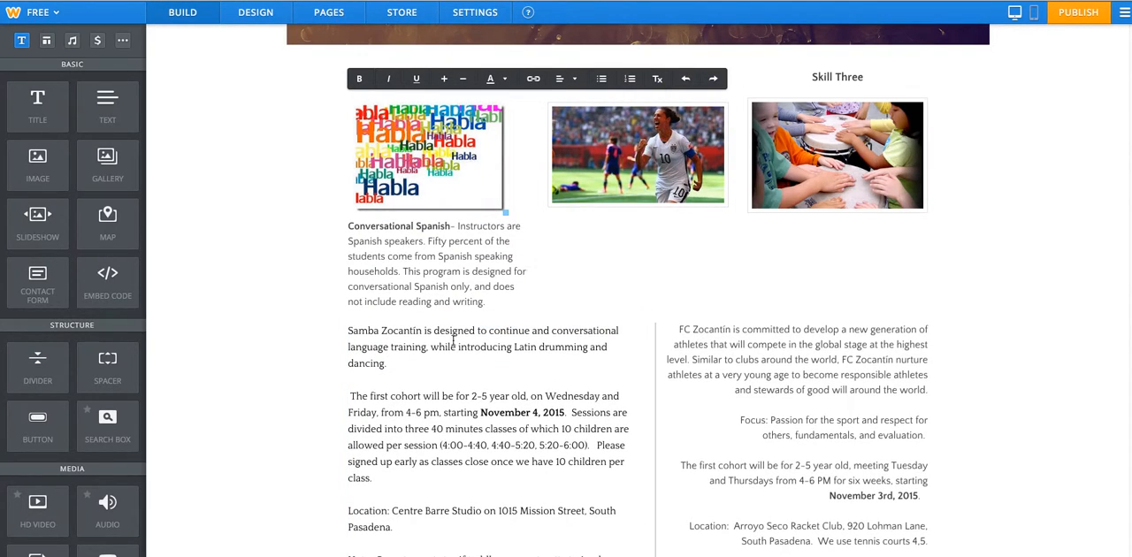
{"action": "mouse_move", "coordinate": [490, 323]}
{"action": "left_mouse_down"}
{"action": "mouse_move", "coordinate": [517, 327]}
{"action": "mouse_move", "coordinate": [609, 248]}
{"action": "mouse_move", "coordinate": [645, 236]}
{"action": "mouse_move", "coordinate": [505, 356]}
{"action": "mouse_move", "coordinate": [502, 337]}
{"action": "left_mouse_up"}
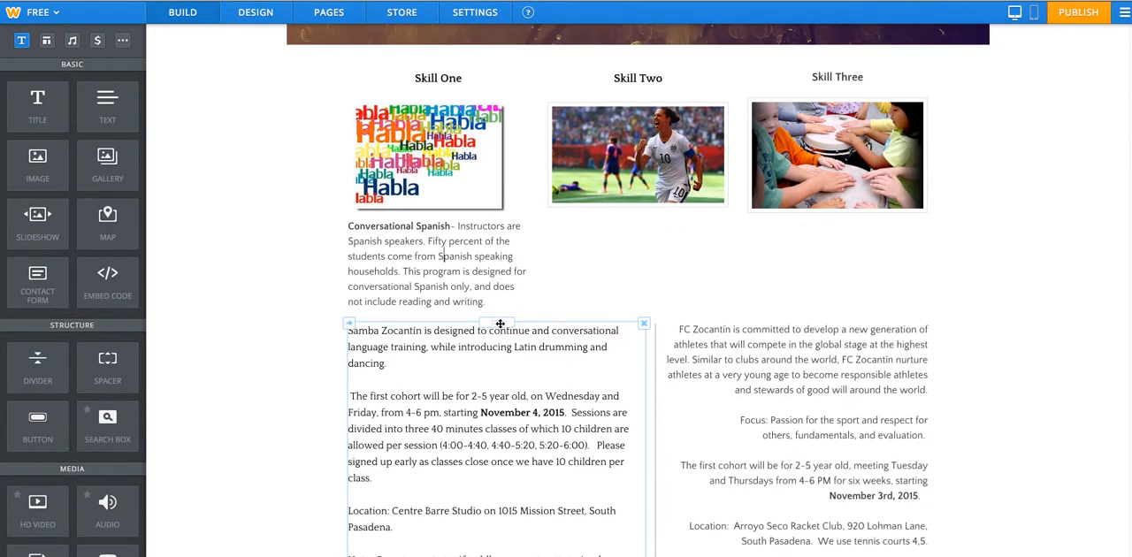
{"action": "left_click", "coordinate": [350, 325]}
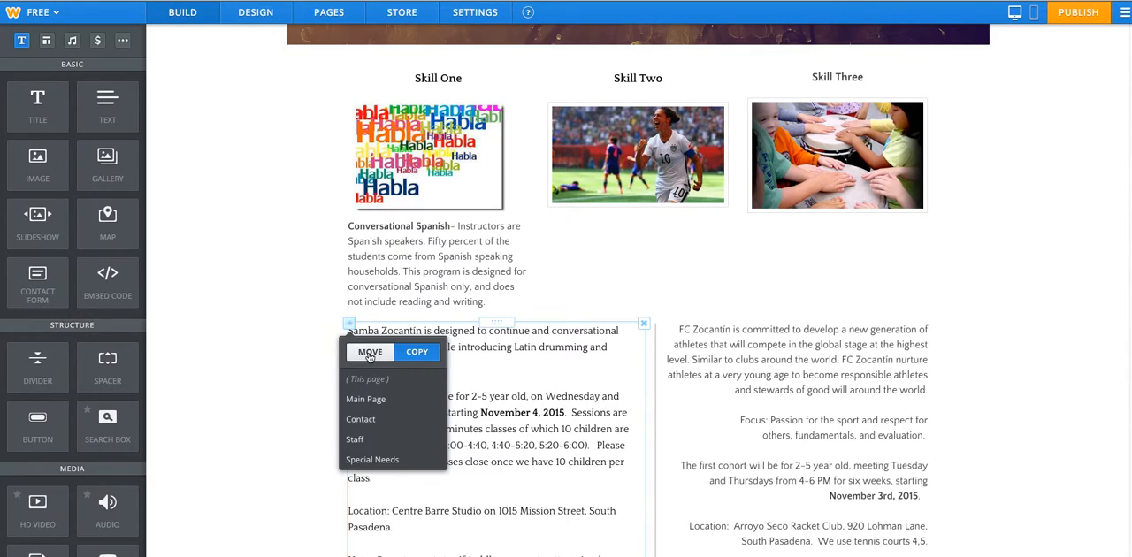
{"action": "left_click", "coordinate": [510, 368]}
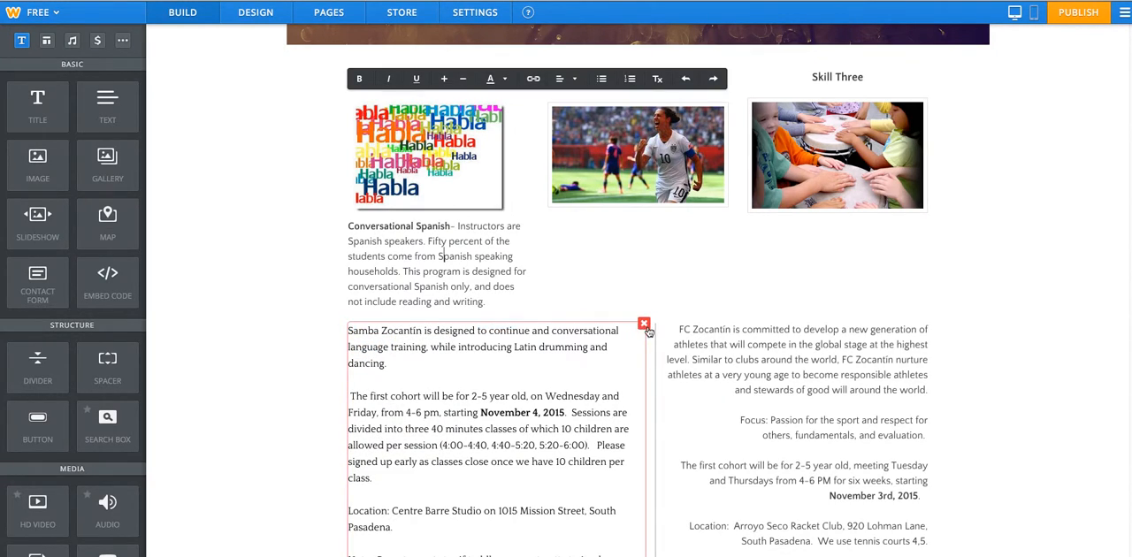
{"action": "left_click", "coordinate": [287, 356]}
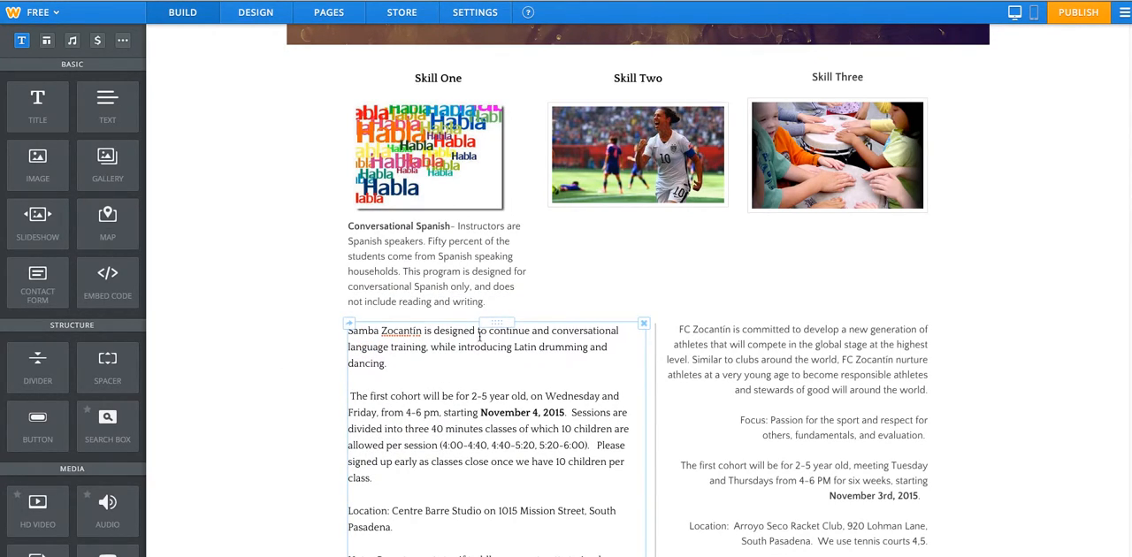
{"action": "left_click", "coordinate": [476, 361]}
{"action": "left_click", "coordinate": [280, 376]}
{"action": "left_click_drag", "start_coordinate": [494, 324], "coordinate": [461, 347]}
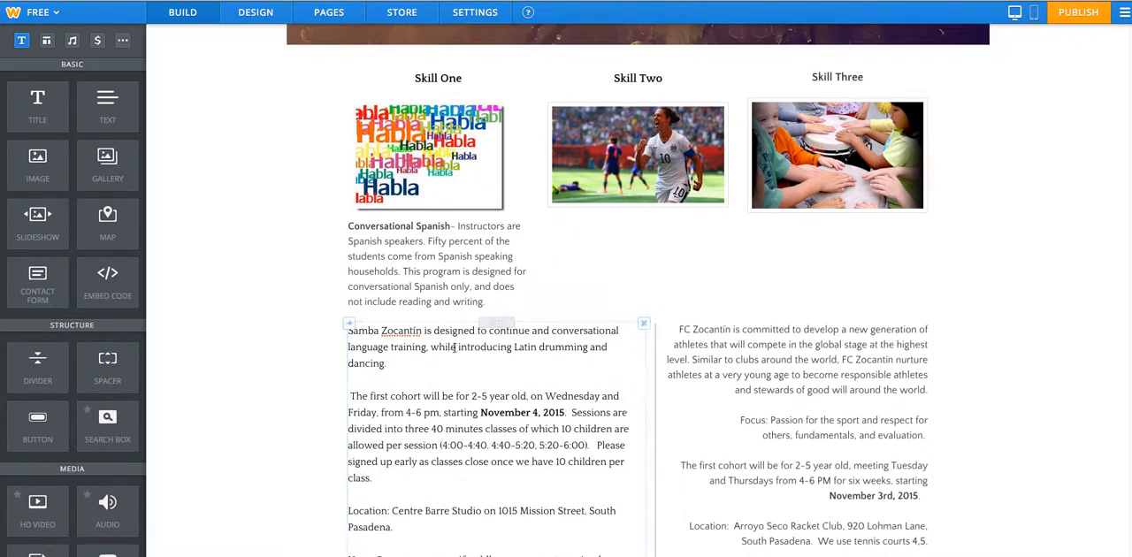
{"action": "left_click", "coordinate": [468, 397]}
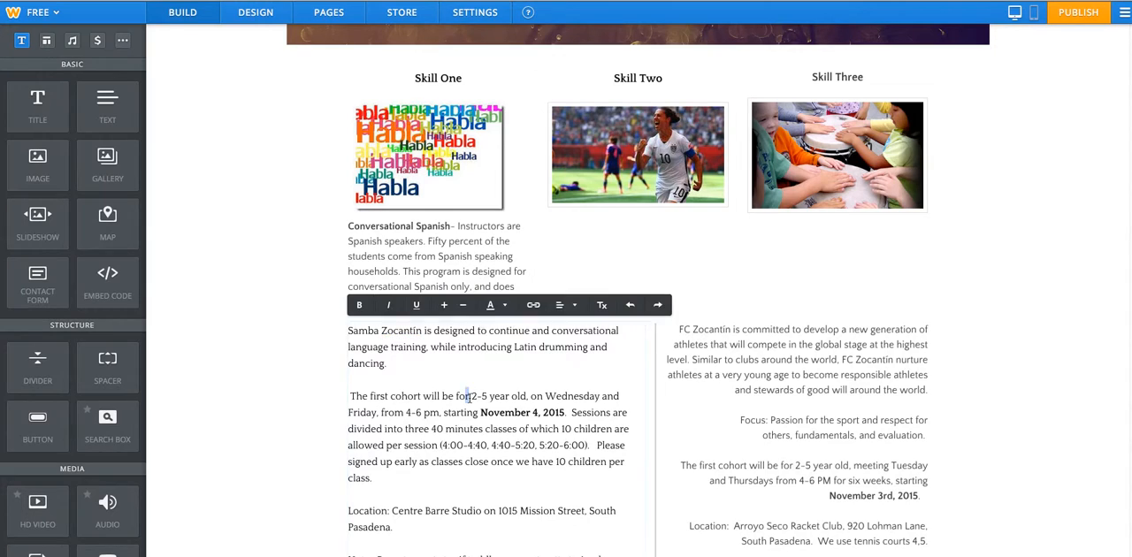
{"action": "left_click", "coordinate": [270, 313]}
{"action": "left_click", "coordinate": [392, 371]}
{"action": "double_click", "coordinate": [250, 338]}
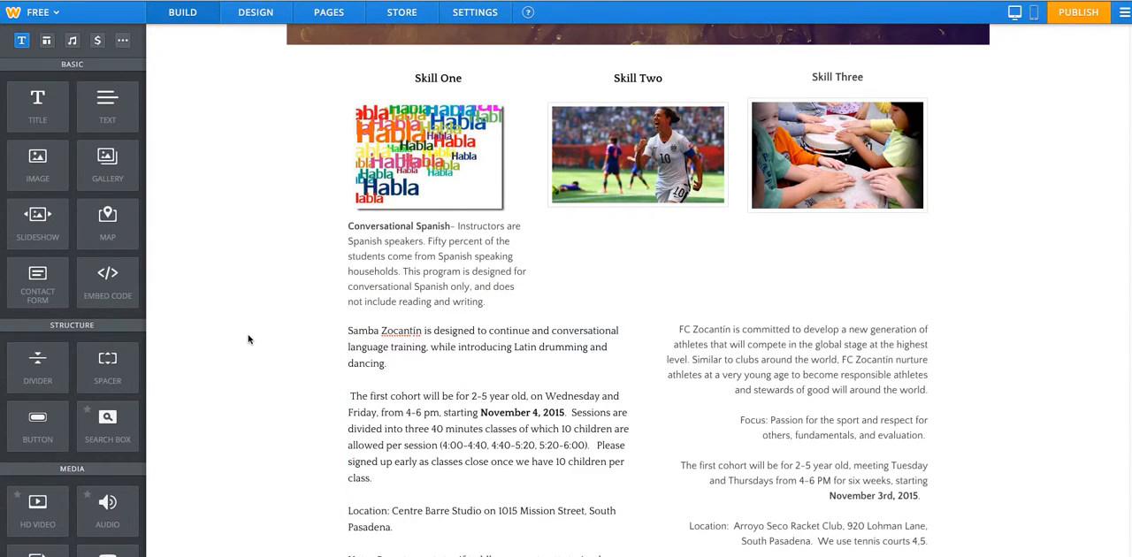
{"action": "left_click", "coordinate": [293, 344]}
Move the Samba Zocantín text under the soccer photo and the pay-as-you-go note under the drumming photo.
{"action": "left_click_drag", "start_coordinate": [501, 324], "coordinate": [639, 238]}
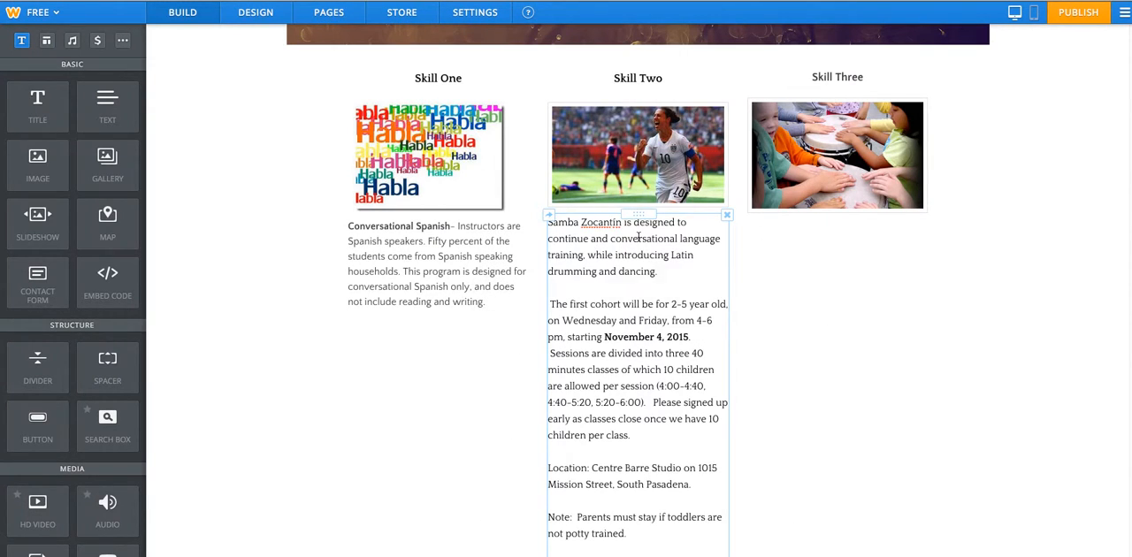
{"action": "scroll", "coordinate": [639, 238], "scroll_direction": "down", "scroll_amount": 3}
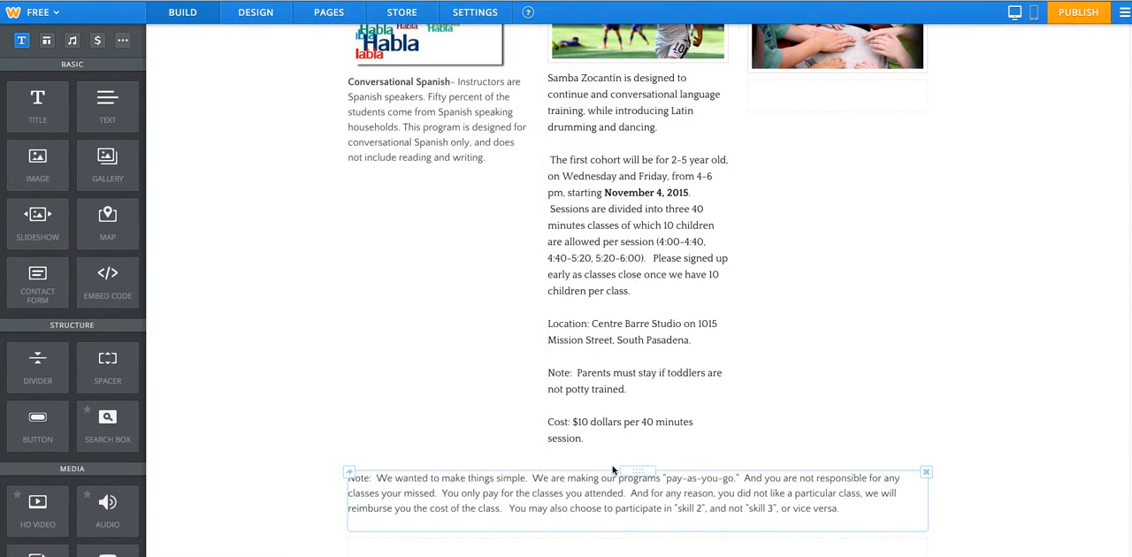
{"action": "left_click_drag", "start_coordinate": [630, 471], "coordinate": [846, 104]}
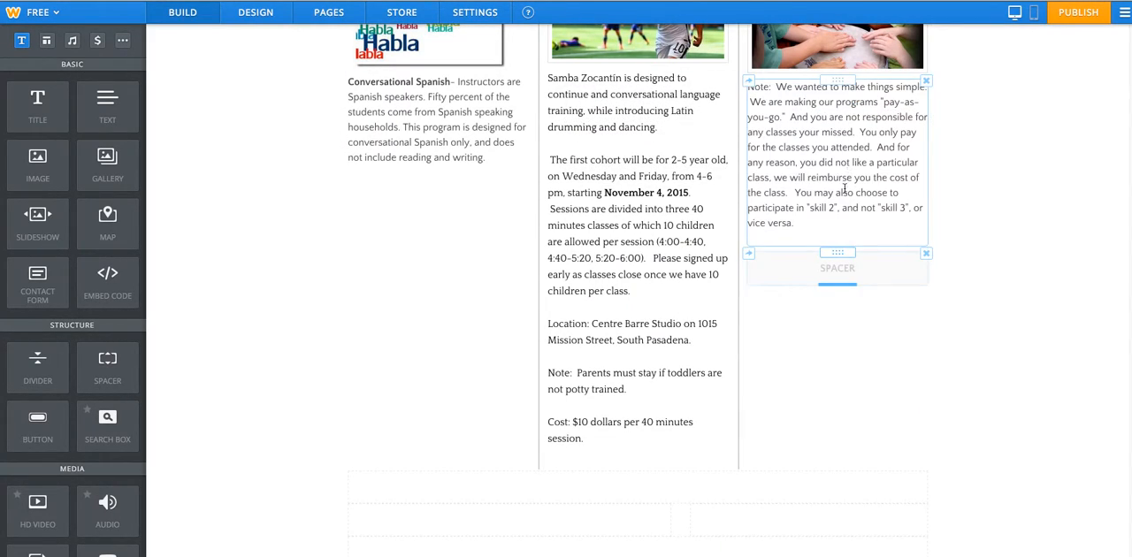
Delete the spacer below the pay-as-you-go note in the third column.
{"action": "scroll", "coordinate": [937, 181], "scroll_direction": "up", "scroll_amount": 1}
{"action": "left_click", "coordinate": [926, 348]}
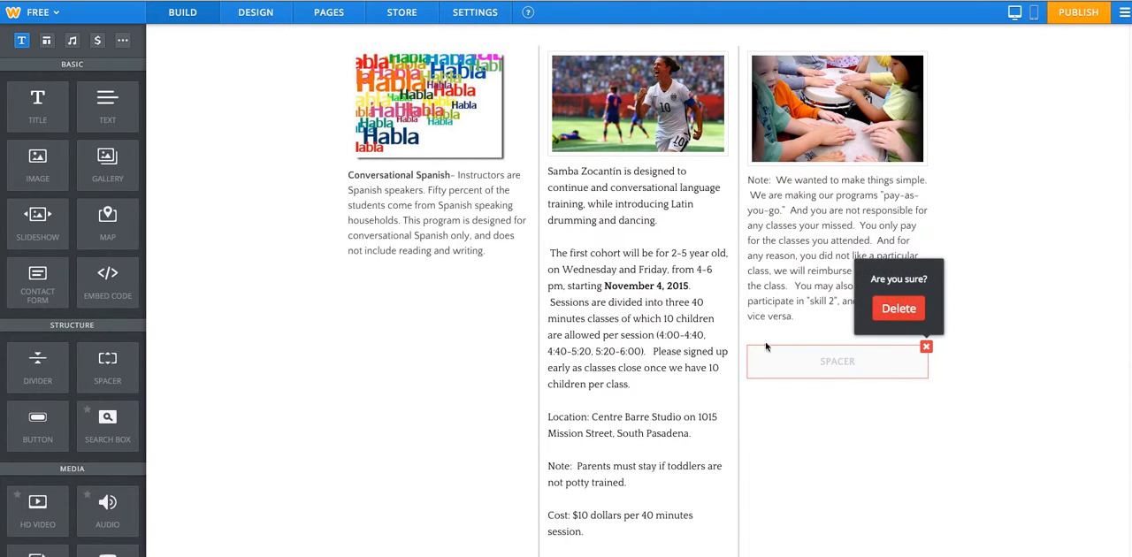
{"action": "scroll", "coordinate": [712, 346], "scroll_direction": "up", "scroll_amount": 1}
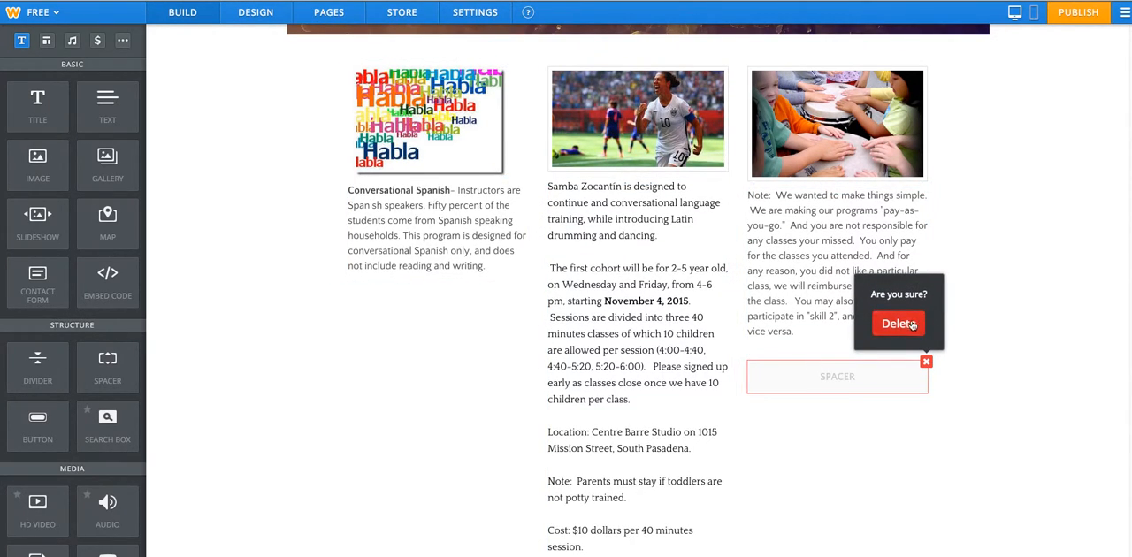
{"action": "left_click", "coordinate": [898, 323]}
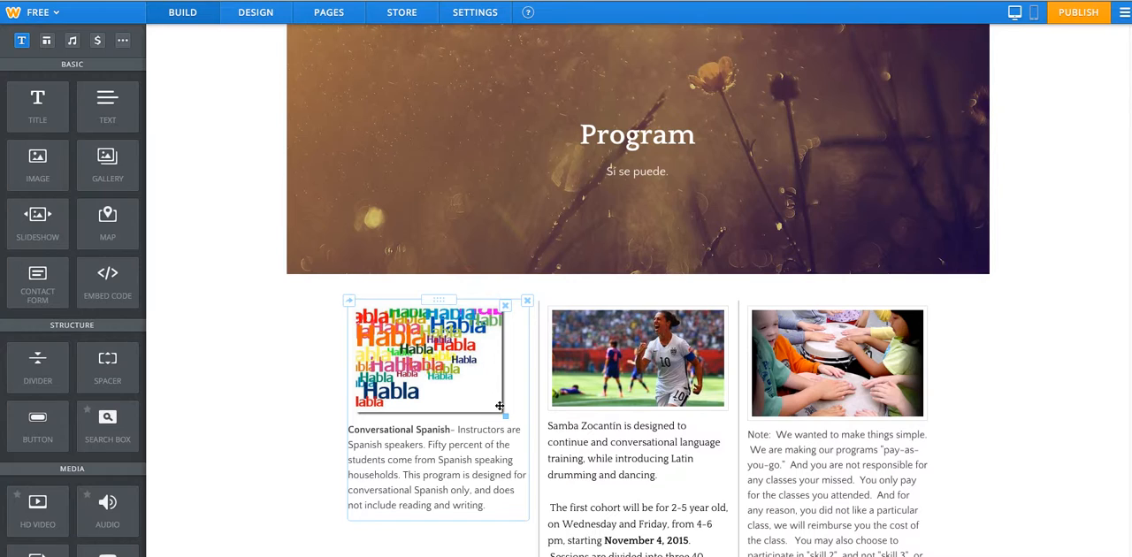
{"action": "left_click", "coordinate": [463, 387]}
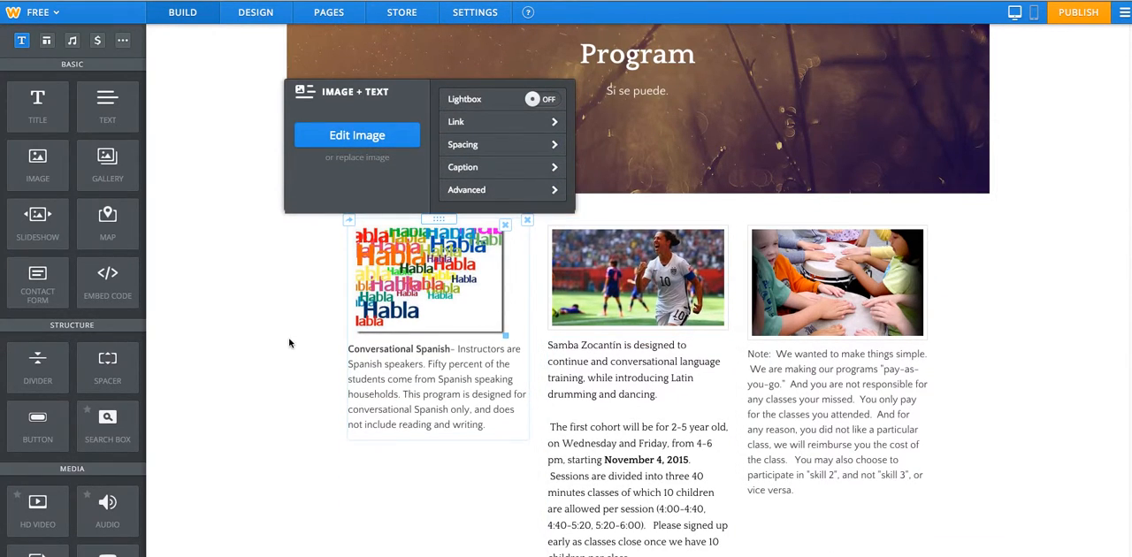
{"action": "scroll", "coordinate": [252, 255], "scroll_direction": "down", "scroll_amount": 1}
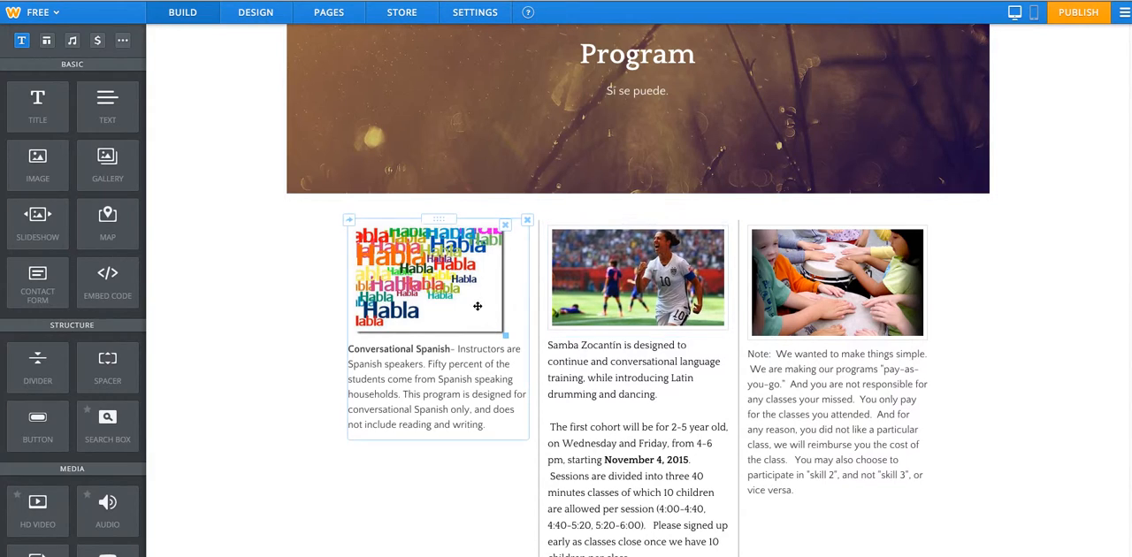
{"action": "left_click_drag", "start_coordinate": [431, 244], "coordinate": [408, 204]}
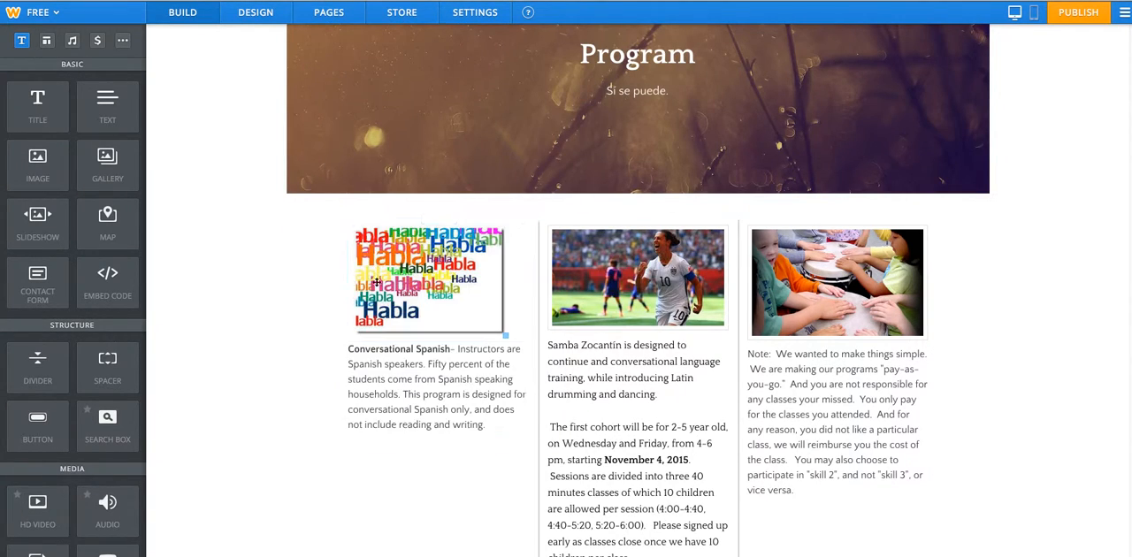
{"action": "scroll", "coordinate": [367, 309], "scroll_direction": "up", "scroll_amount": 2}
Delete the leftover spacer in the uneven two-column row beneath the three content columns.
{"action": "scroll", "coordinate": [442, 332], "scroll_direction": "down", "scroll_amount": 6}
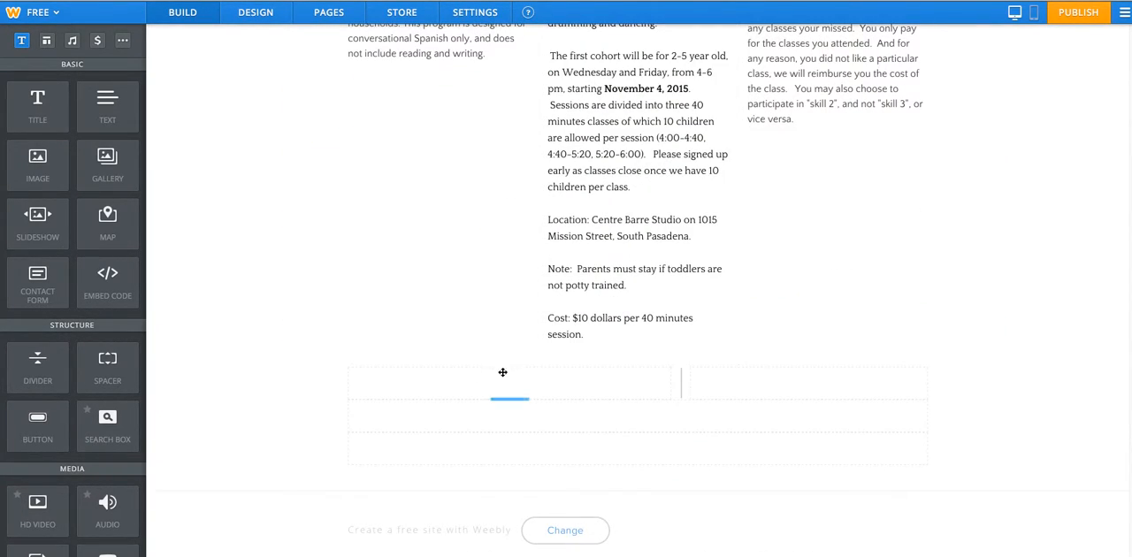
{"action": "scroll", "coordinate": [522, 378], "scroll_direction": "up", "scroll_amount": 6}
{"action": "scroll", "coordinate": [526, 392], "scroll_direction": "down", "scroll_amount": 6}
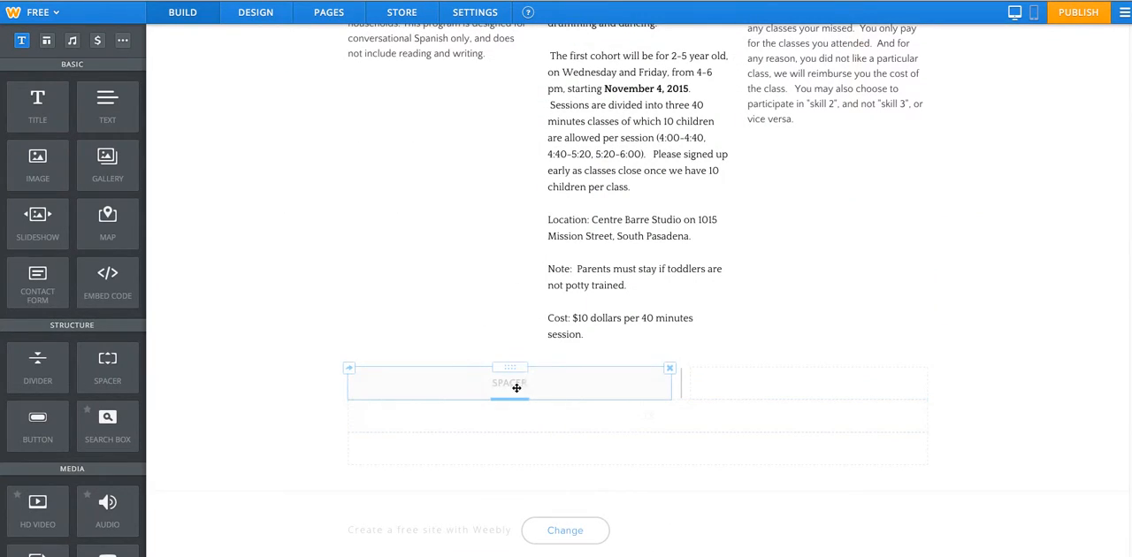
{"action": "left_click", "coordinate": [668, 372]}
{"action": "left_click", "coordinate": [641, 329]}
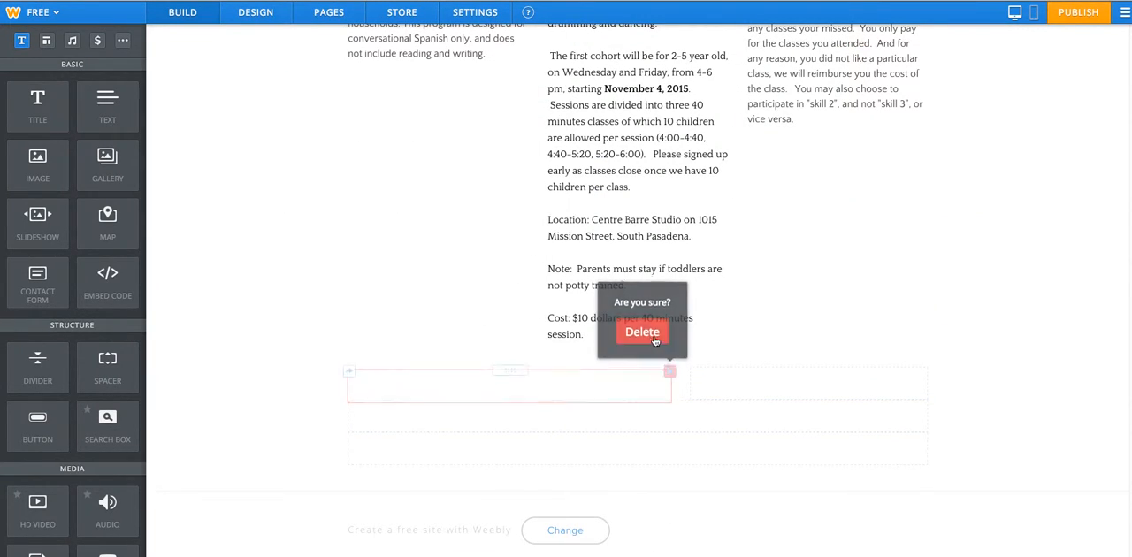
Delete the two remaining full-width spacers at the end of the page content.
{"action": "left_click", "coordinate": [929, 406]}
{"action": "left_click", "coordinate": [895, 365]}
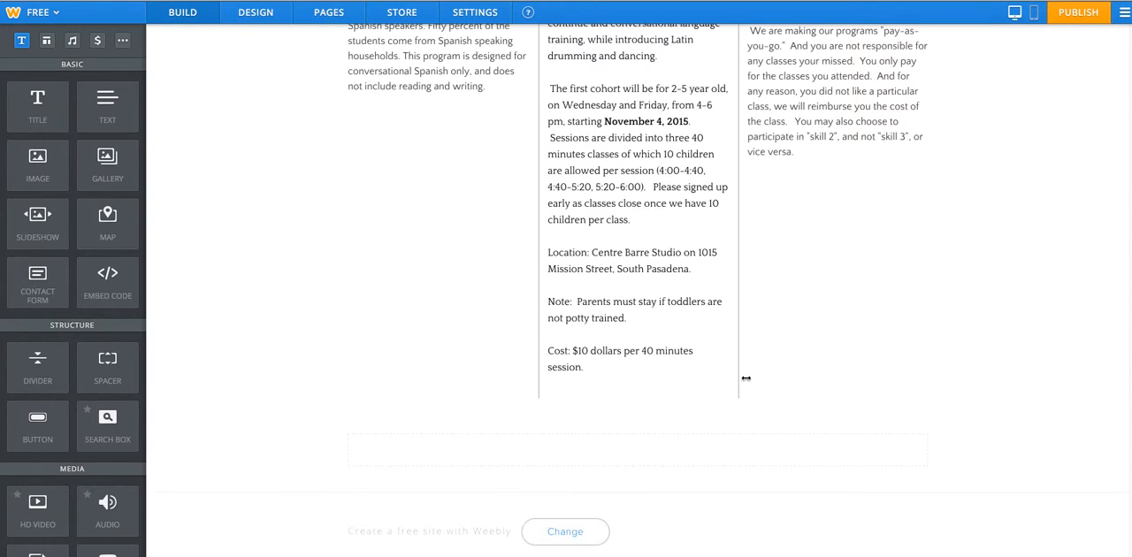
{"action": "left_click", "coordinate": [927, 436]}
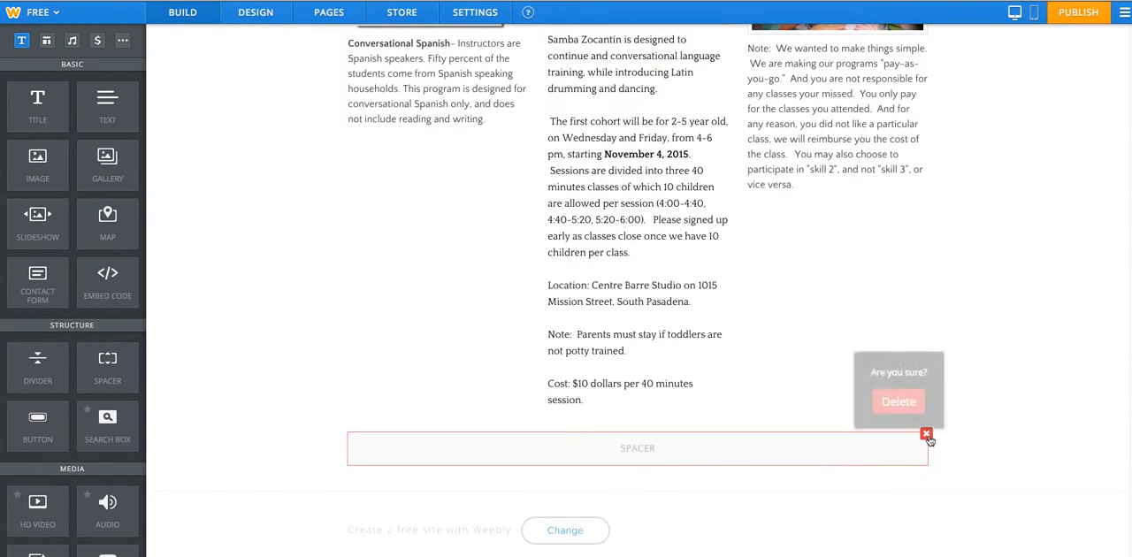
{"action": "left_click", "coordinate": [901, 404]}
{"action": "scroll", "coordinate": [526, 373], "scroll_direction": "up", "scroll_amount": 6}
{"action": "scroll", "coordinate": [478, 382], "scroll_direction": "down", "scroll_amount": 1}
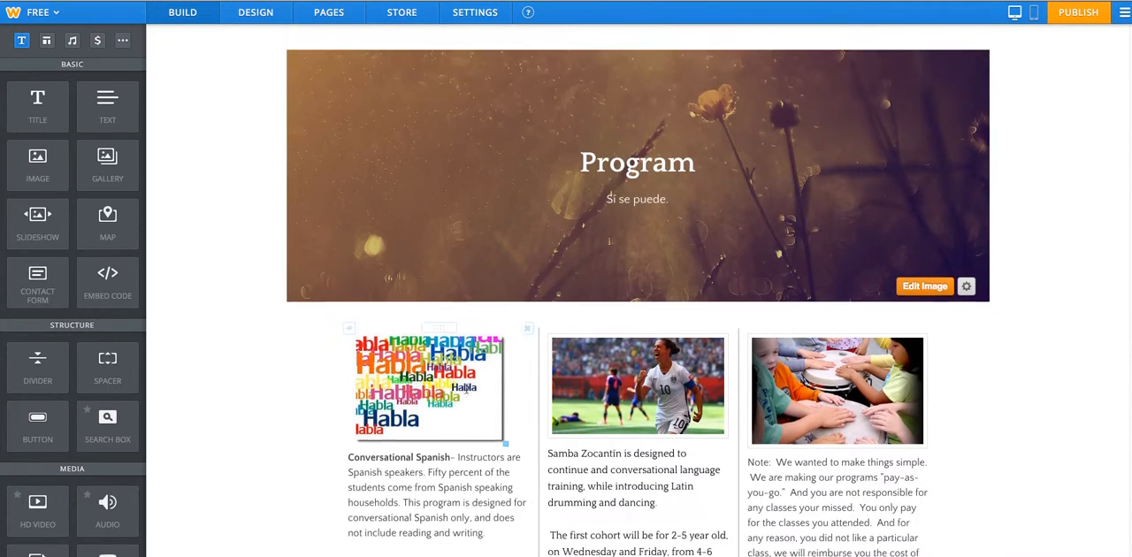
{"action": "scroll", "coordinate": [467, 389], "scroll_direction": "down", "scroll_amount": 2}
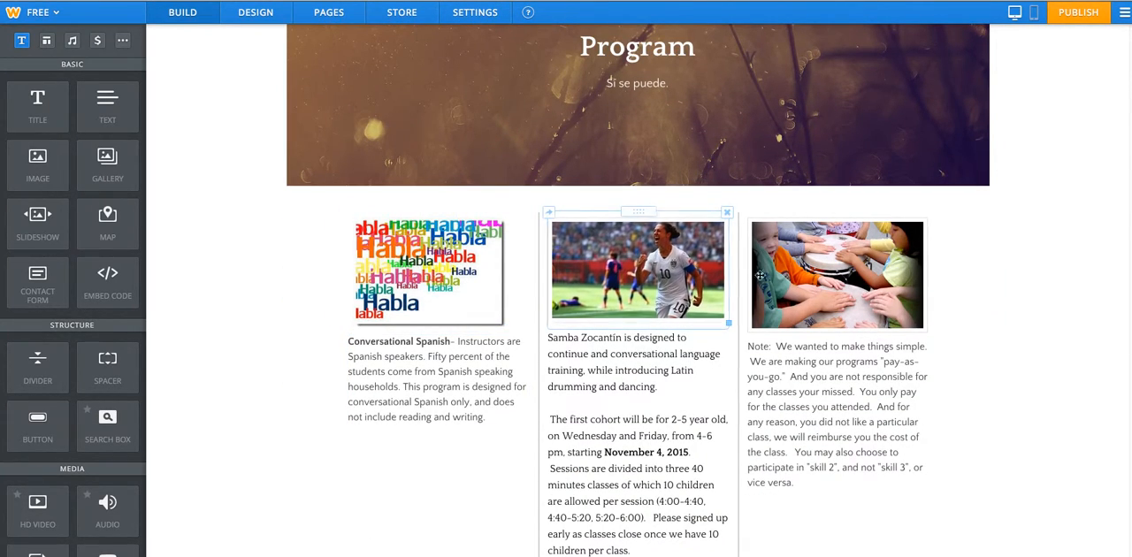
Shrink the Habla image in the first column slightly and close its image settings.
{"action": "scroll", "coordinate": [770, 369], "scroll_direction": "down", "scroll_amount": 1}
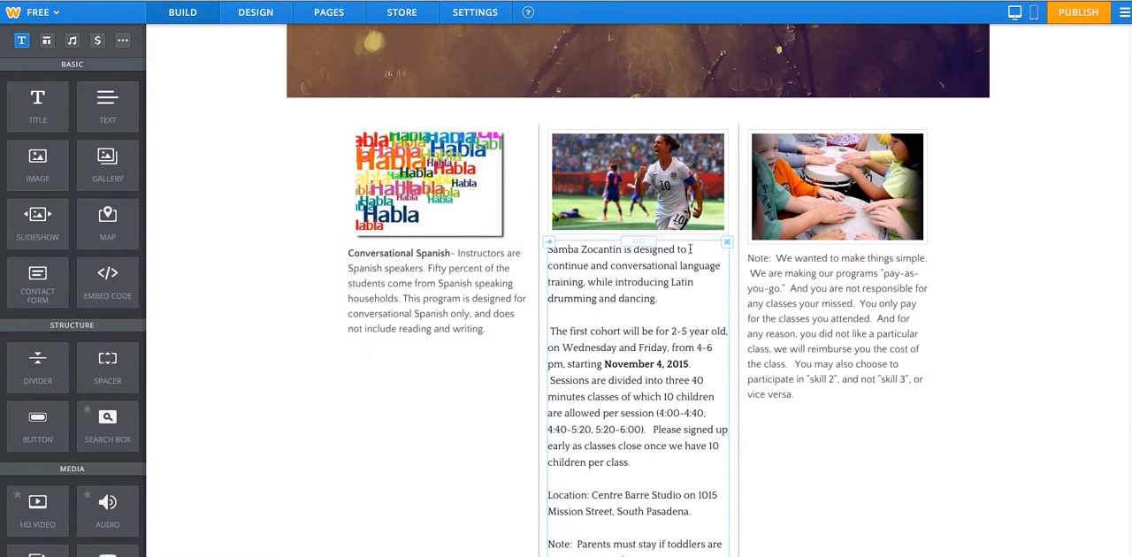
{"action": "mouse_move", "coordinate": [505, 239]}
{"action": "left_mouse_down"}
{"action": "mouse_move", "coordinate": [525, 249]}
{"action": "mouse_move", "coordinate": [512, 236]}
{"action": "left_mouse_up"}
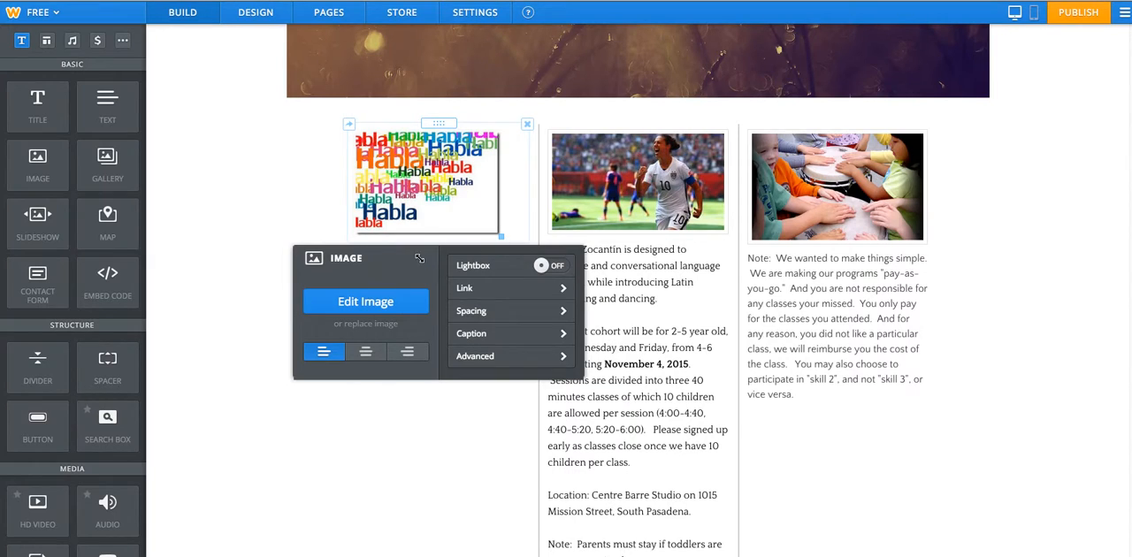
{"action": "left_click_drag", "start_coordinate": [420, 258], "coordinate": [921, 220]}
{"action": "left_click_drag", "start_coordinate": [714, 231], "coordinate": [263, 171]}
{"action": "left_click", "coordinate": [266, 179]}
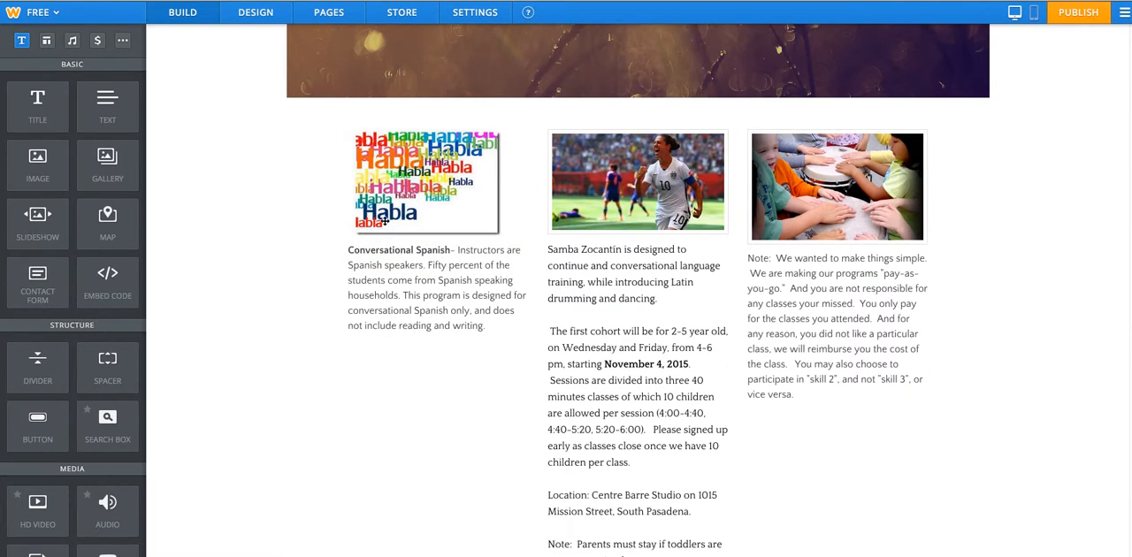
Try large top and bottom margins on the Habla image.
{"action": "left_click", "coordinate": [453, 217]}
{"action": "left_click_drag", "start_coordinate": [396, 267], "coordinate": [862, 90]}
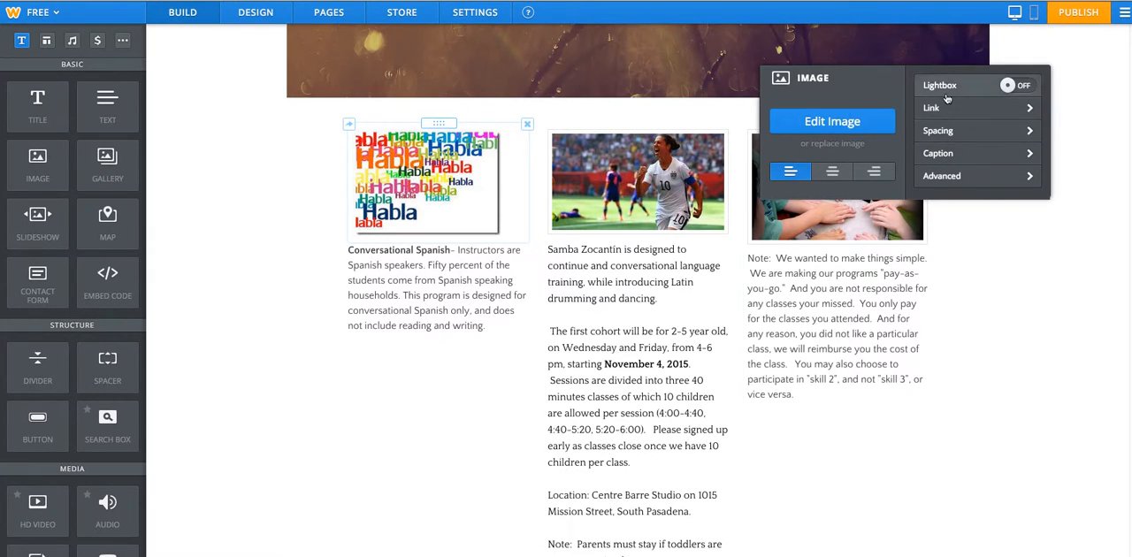
{"action": "left_click", "coordinate": [946, 133]}
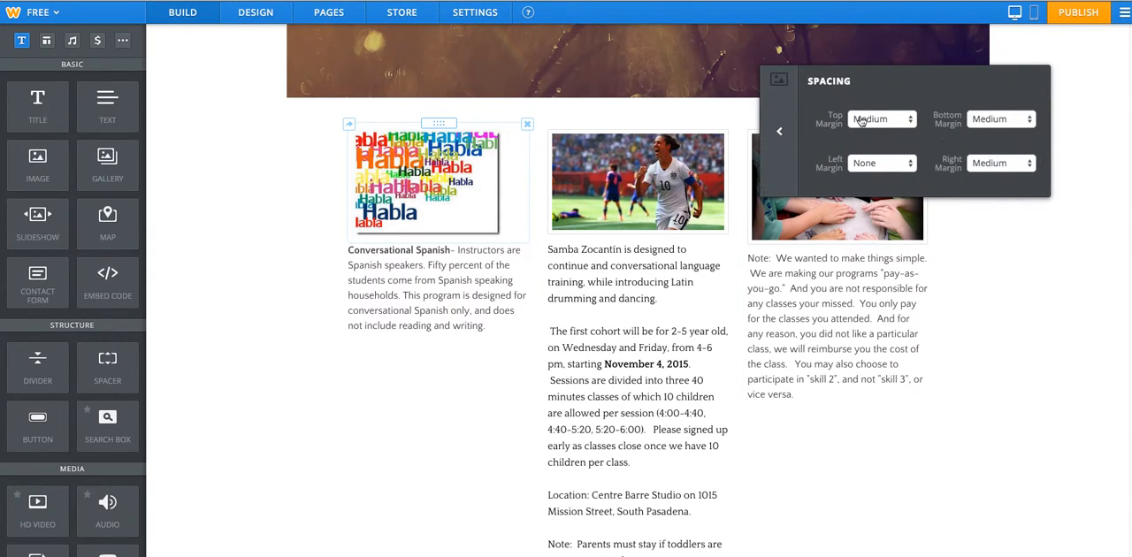
{"action": "left_click", "coordinate": [872, 122]}
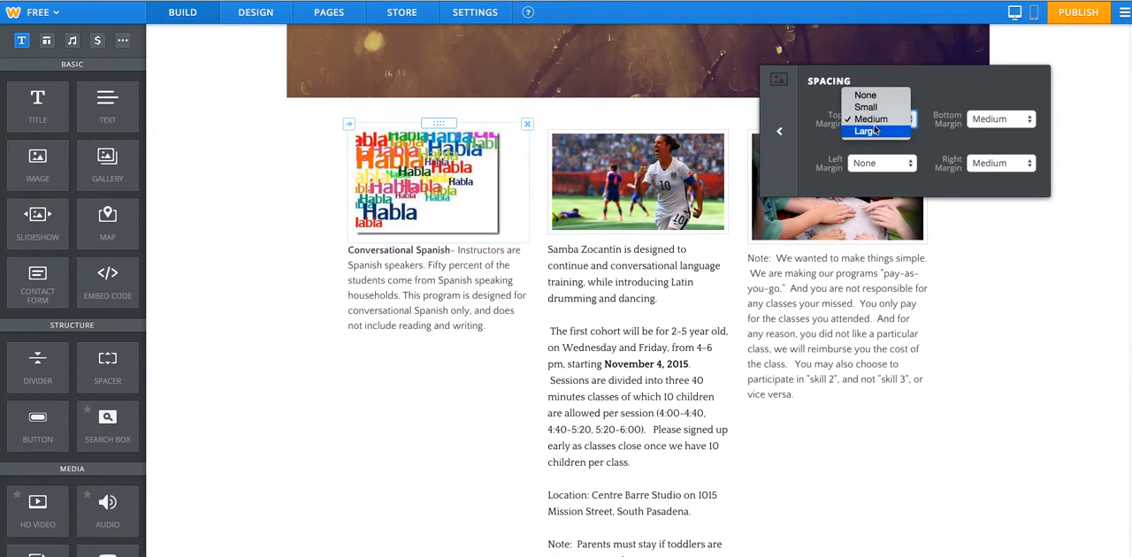
{"action": "left_click", "coordinate": [874, 133]}
{"action": "left_click", "coordinate": [976, 129]}
{"action": "left_click", "coordinate": [977, 137]}
Restore the Habla image's top and bottom margins to Medium.
{"action": "left_click", "coordinate": [901, 123]}
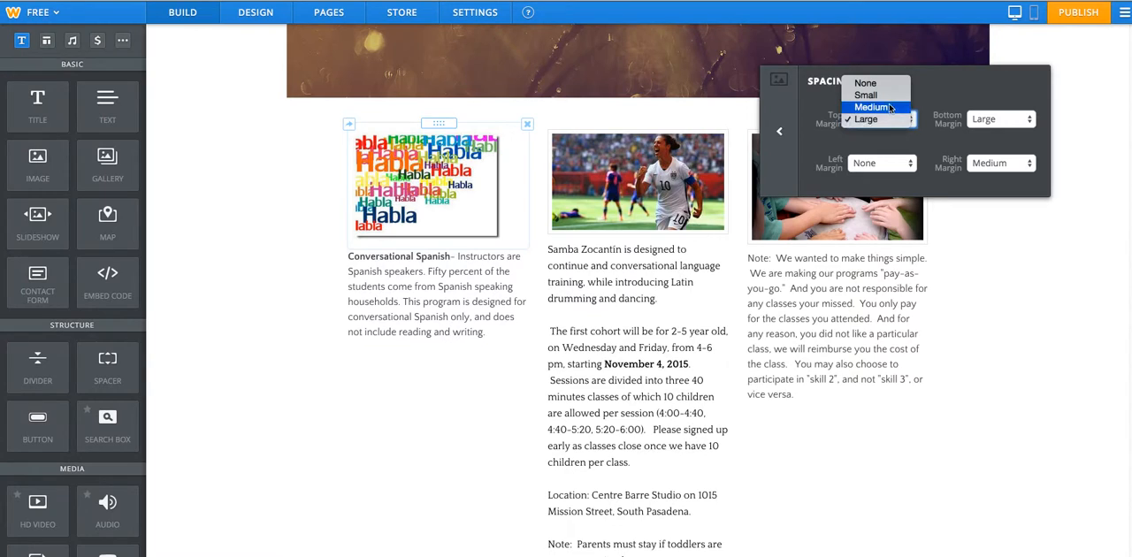
{"action": "left_click", "coordinate": [890, 108]}
{"action": "left_click", "coordinate": [994, 123]}
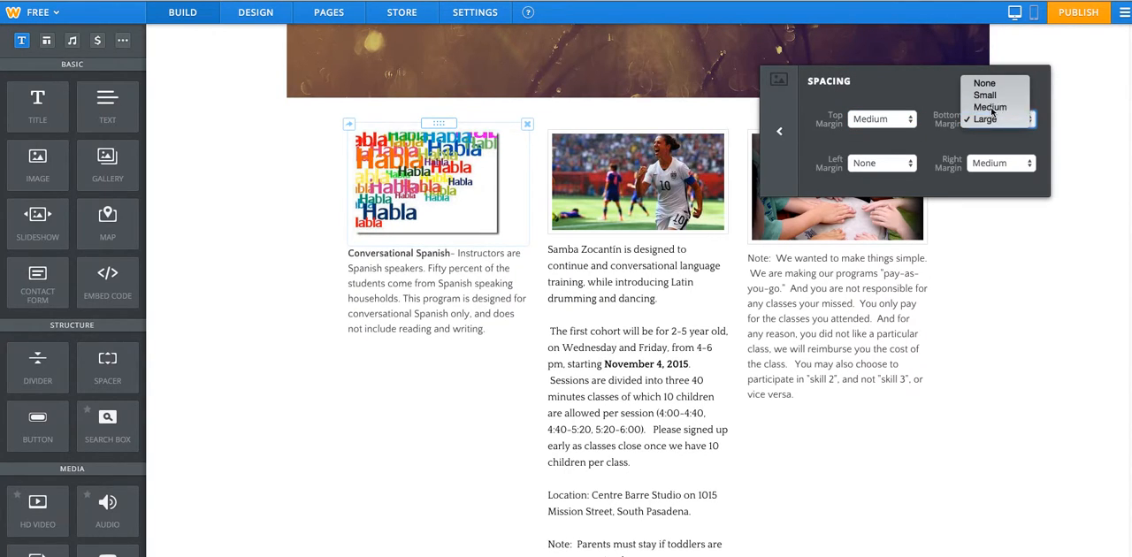
{"action": "left_click", "coordinate": [989, 107]}
{"action": "left_click", "coordinate": [247, 176]}
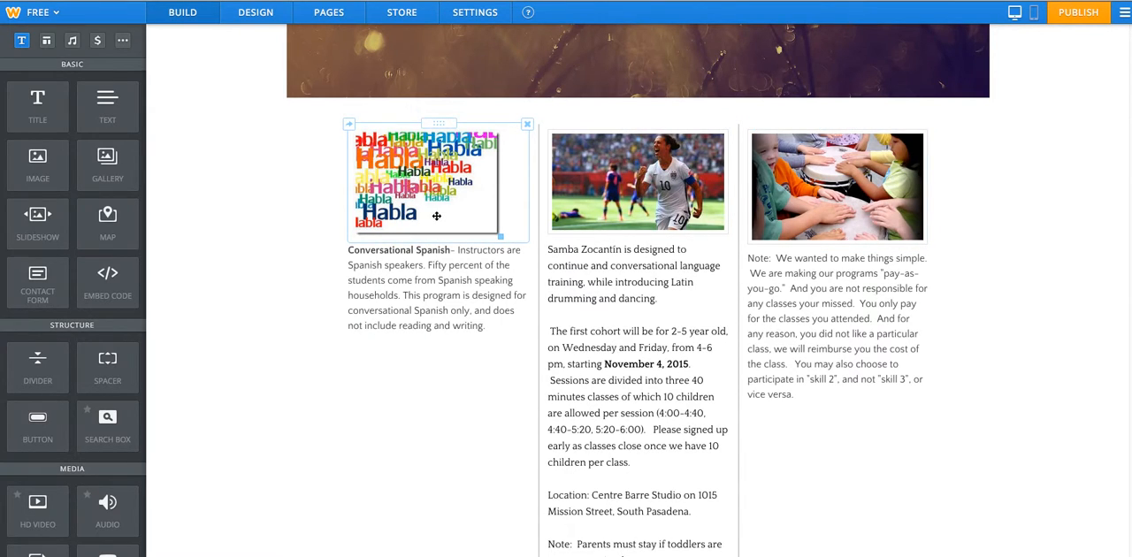
Fine-tune the Habla image's size and shrink the soccer photo slightly in the middle column.
{"action": "left_click", "coordinate": [502, 237]}
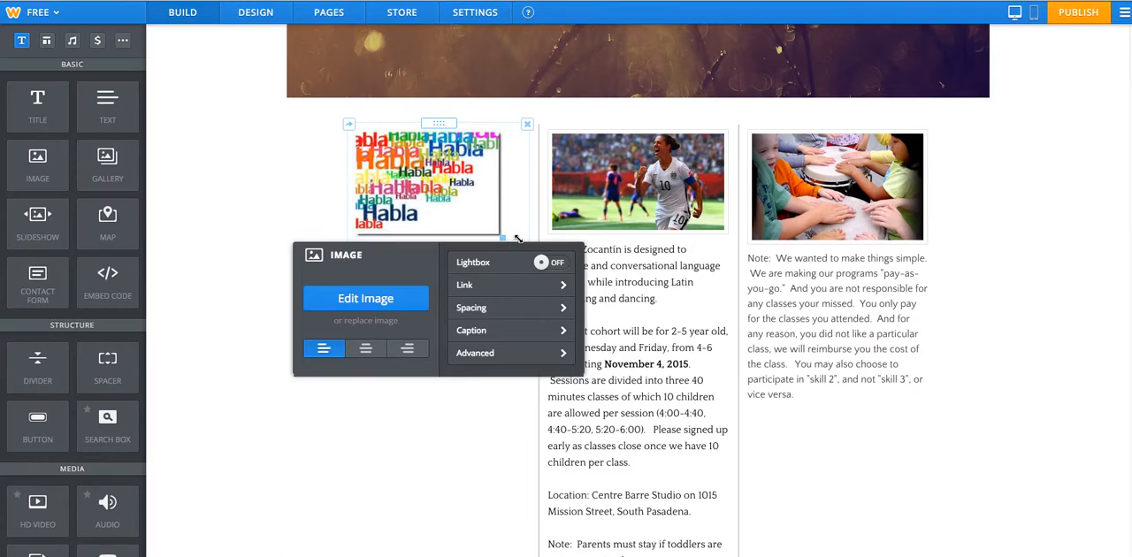
{"action": "left_click", "coordinate": [159, 209]}
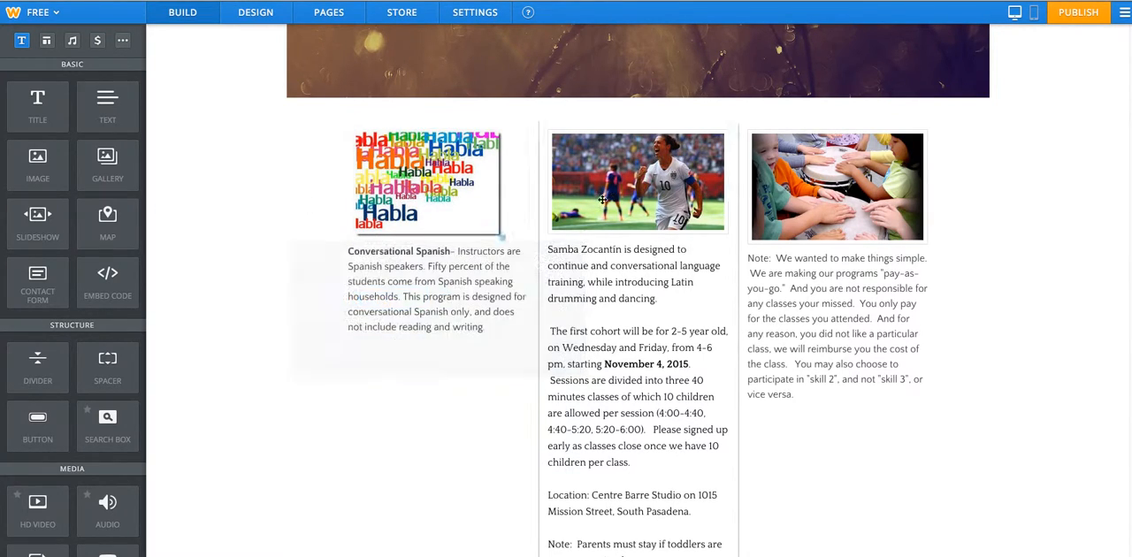
{"action": "left_click_drag", "start_coordinate": [729, 235], "coordinate": [736, 240]}
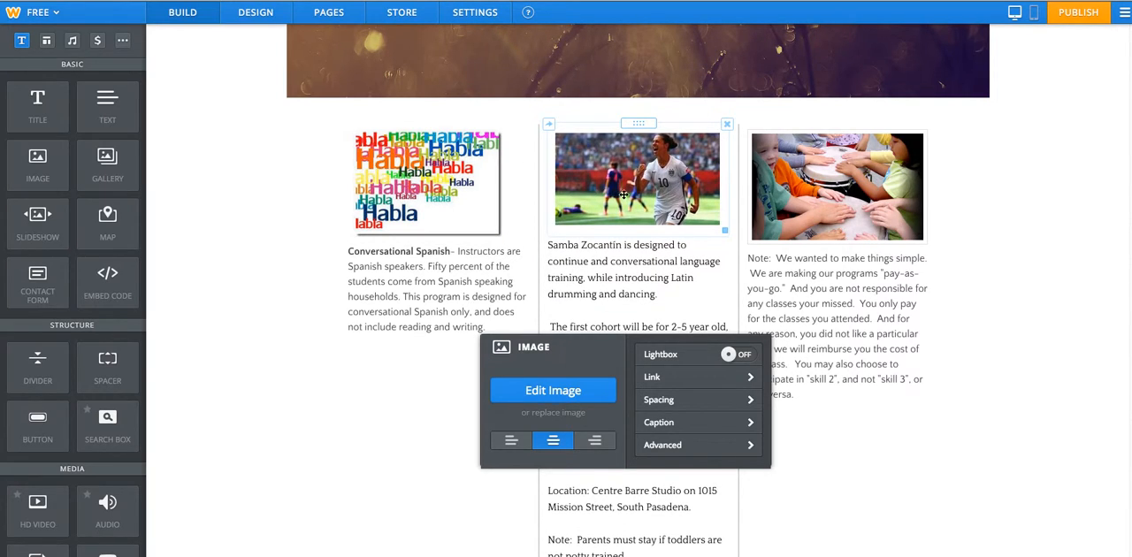
{"action": "left_click", "coordinate": [992, 280]}
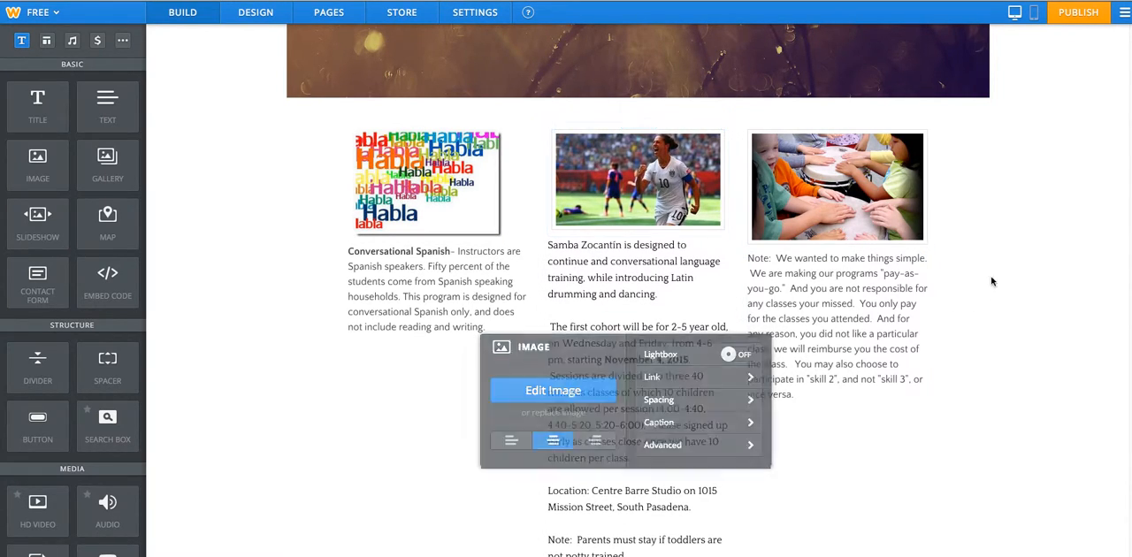
Left-align the soccer photo in the middle column and check the drumming photo's image settings.
{"action": "left_click", "coordinate": [901, 219]}
{"action": "left_click", "coordinate": [980, 226]}
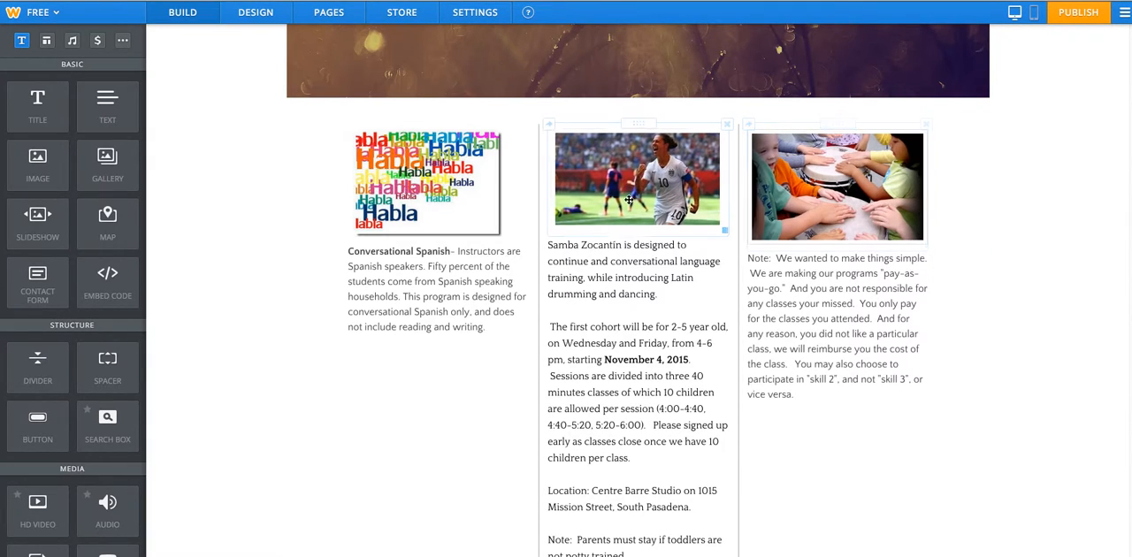
{"action": "left_click", "coordinate": [855, 245]}
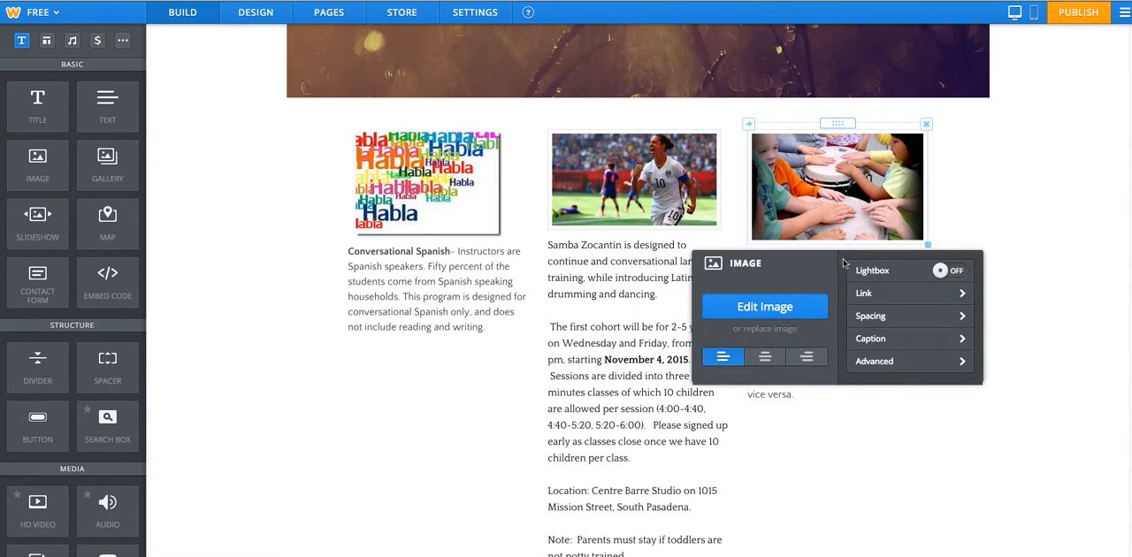
{"action": "left_click_drag", "start_coordinate": [798, 273], "coordinate": [898, 363]}
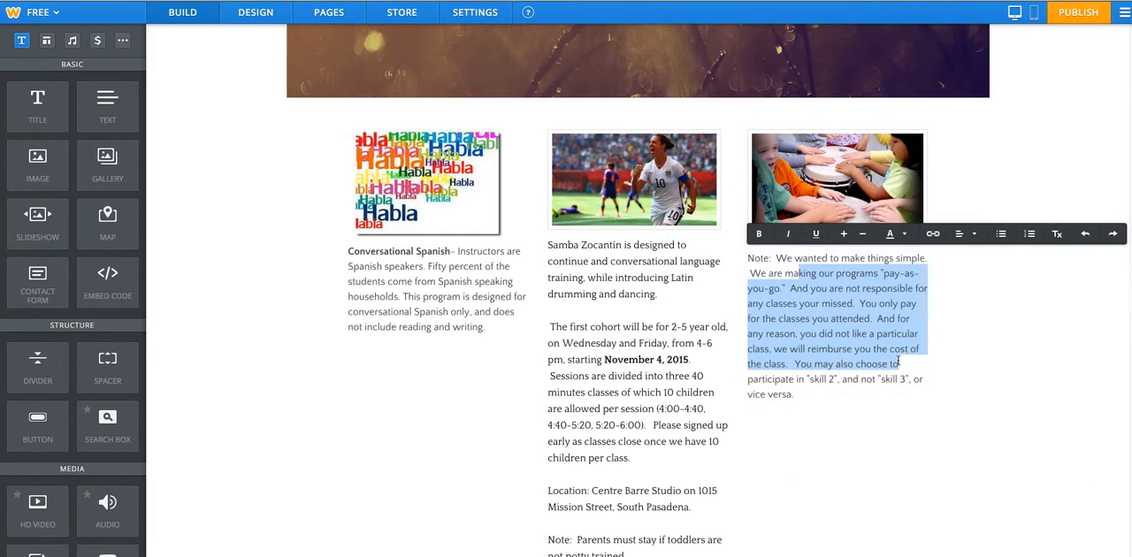
{"action": "left_click", "coordinate": [831, 222]}
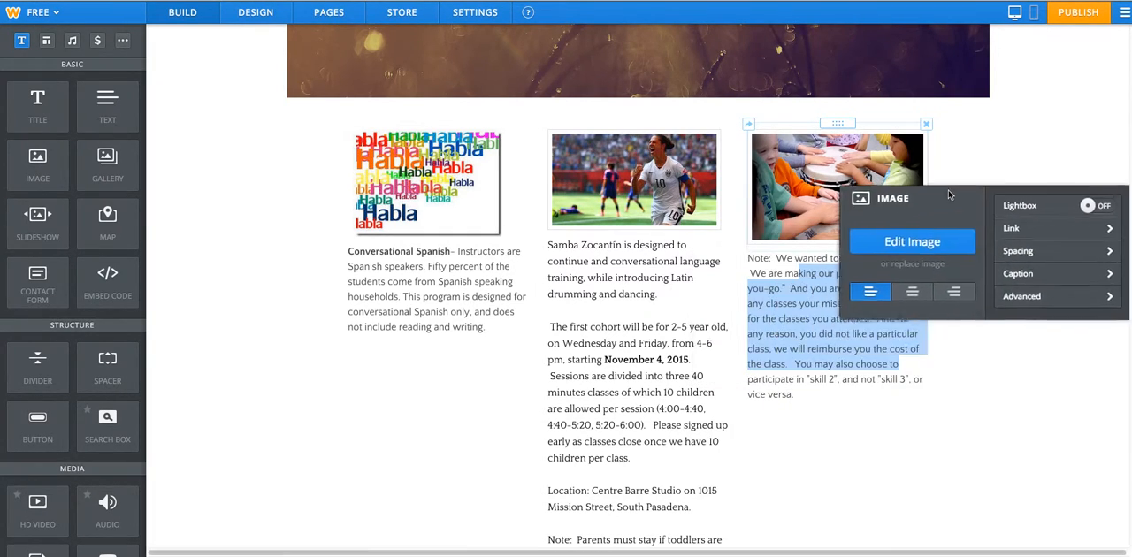
{"action": "left_click", "coordinate": [989, 225]}
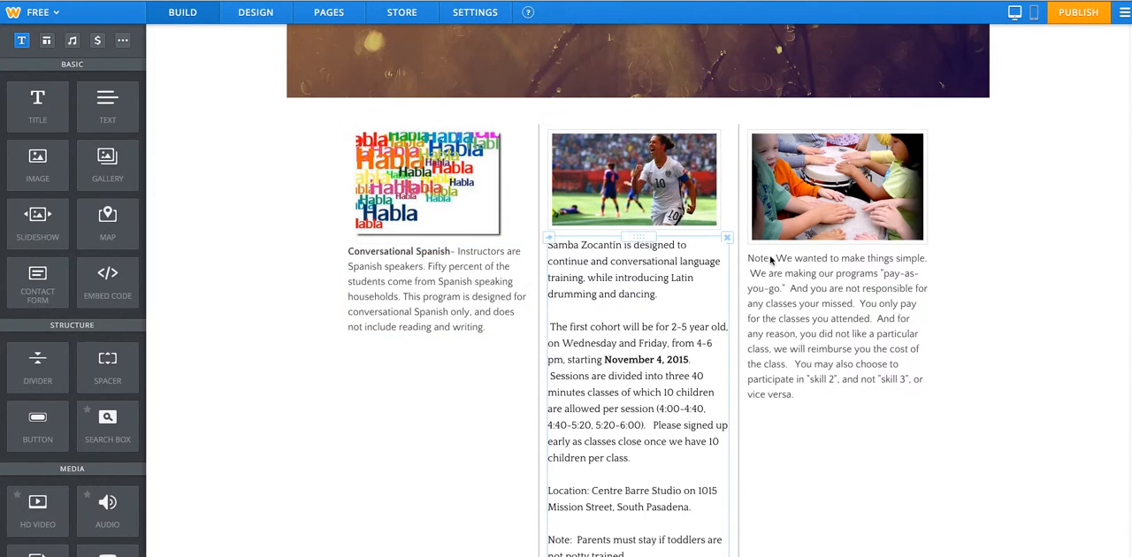
Insert a spacer between the image and text in each of the three columns and reduce each spacer's height.
{"action": "left_click_drag", "start_coordinate": [111, 387], "coordinate": [442, 251]}
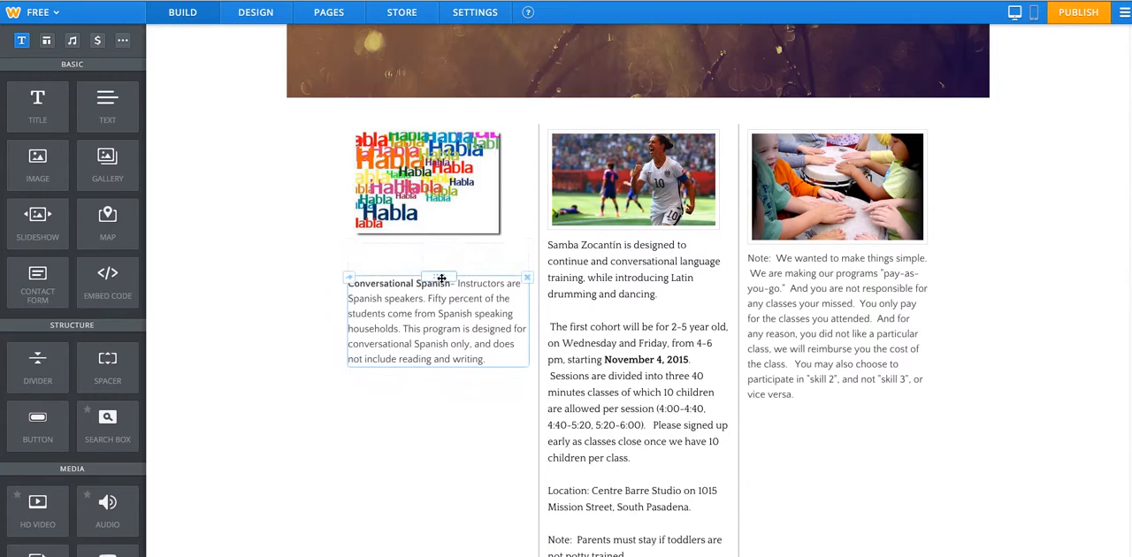
{"action": "left_click_drag", "start_coordinate": [443, 277], "coordinate": [445, 262]}
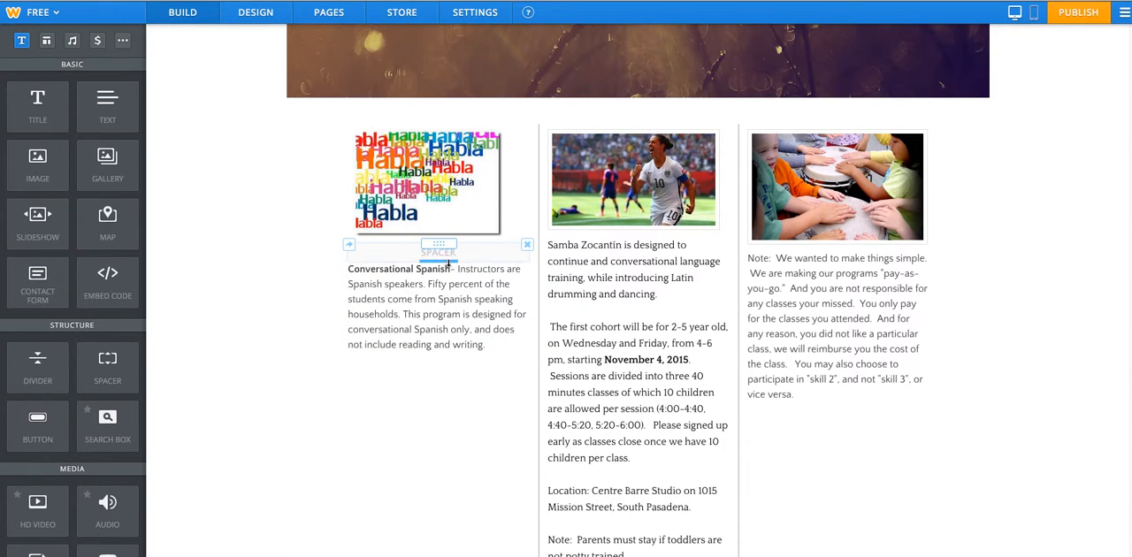
{"action": "left_click_drag", "start_coordinate": [107, 365], "coordinate": [545, 272]}
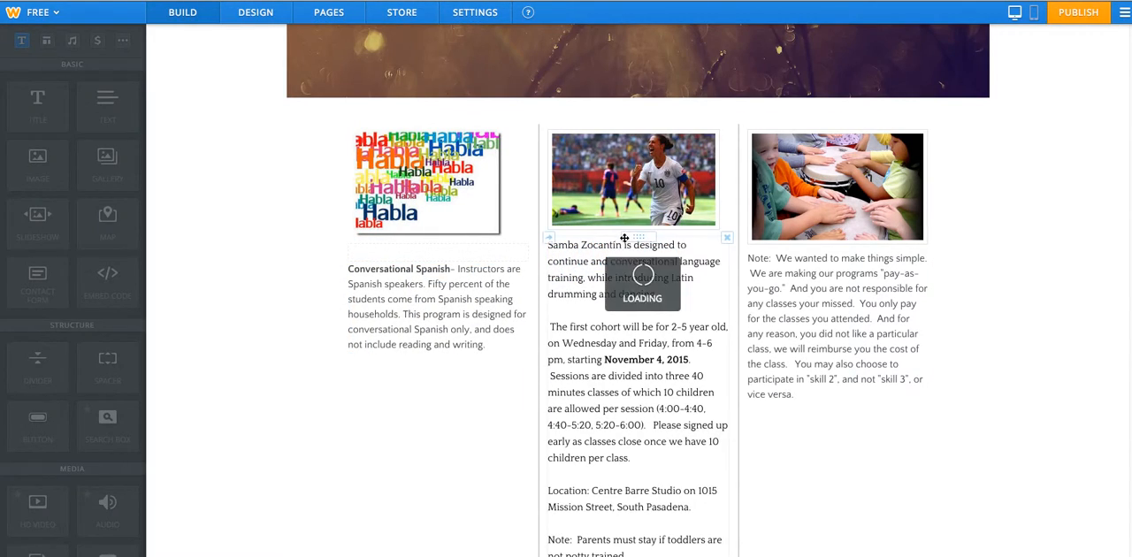
{"action": "left_click_drag", "start_coordinate": [638, 270], "coordinate": [638, 259]}
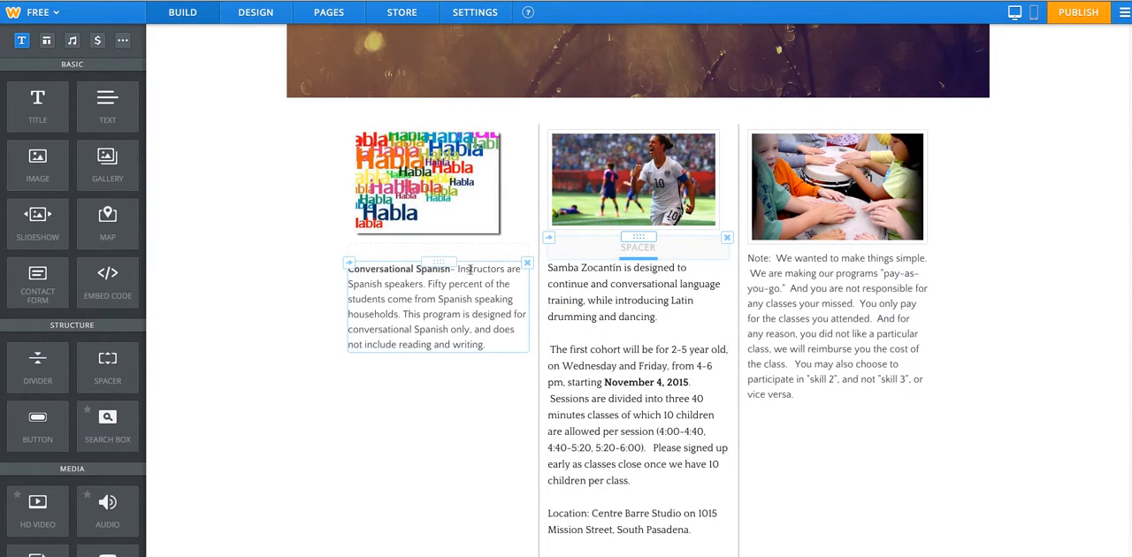
{"action": "left_click_drag", "start_coordinate": [107, 363], "coordinate": [829, 262]}
{"action": "left_click_drag", "start_coordinate": [834, 279], "coordinate": [842, 258]}
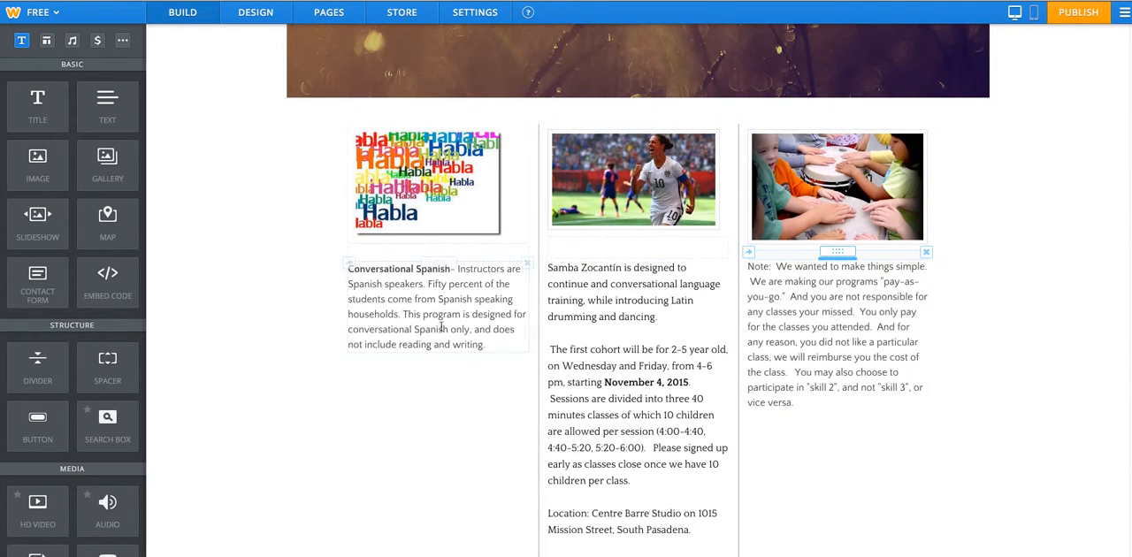
{"action": "scroll", "coordinate": [380, 327], "scroll_direction": "down", "scroll_amount": 1}
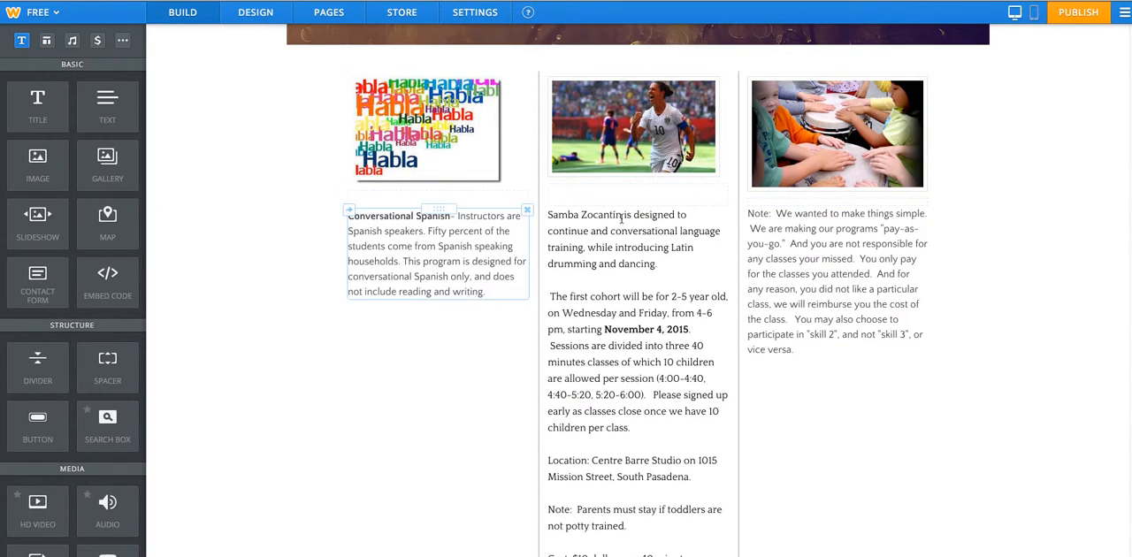
{"action": "scroll", "coordinate": [321, 367], "scroll_direction": "down", "scroll_amount": 3}
{"action": "scroll", "coordinate": [344, 367], "scroll_direction": "up", "scroll_amount": 10}
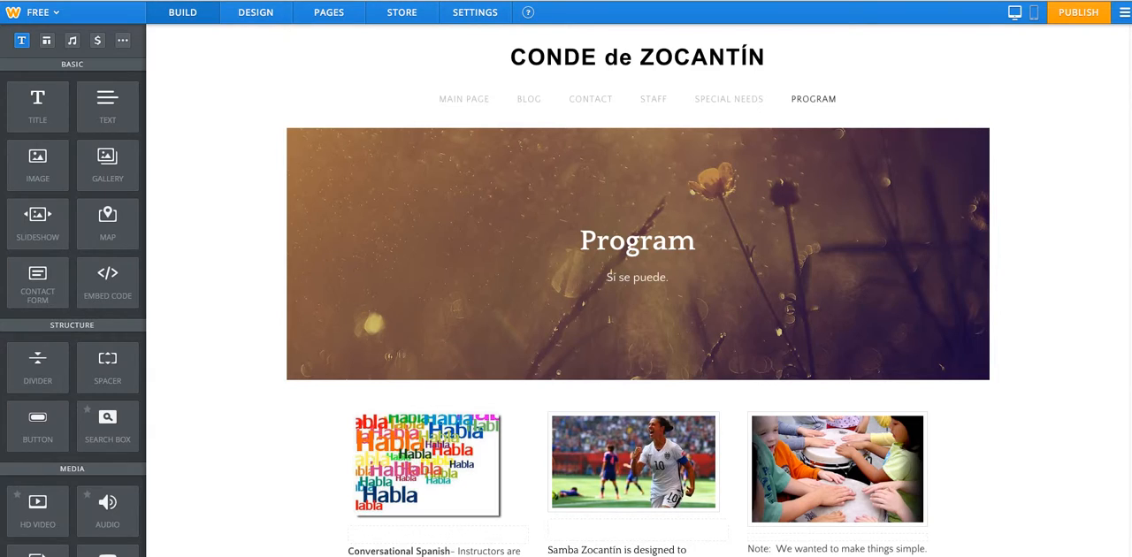
{"action": "left_click", "coordinate": [85, 0]}
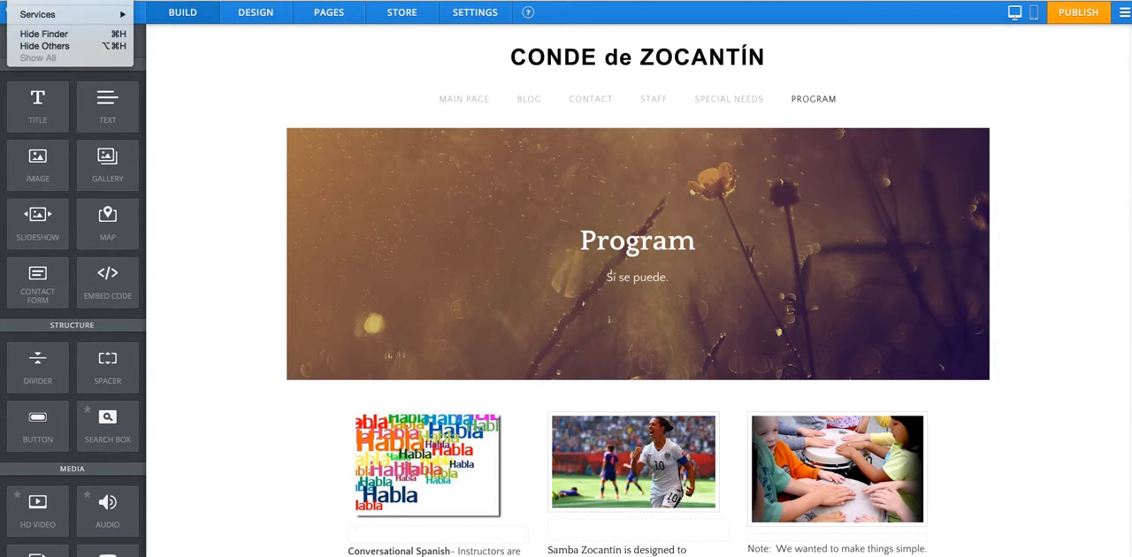
{"action": "left_click", "coordinate": [146, 0]}
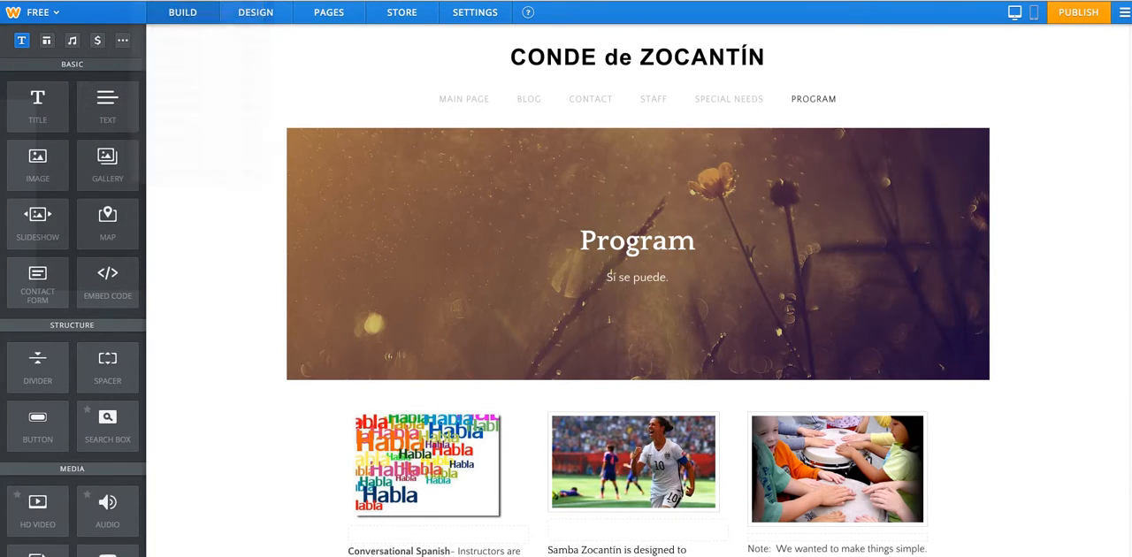